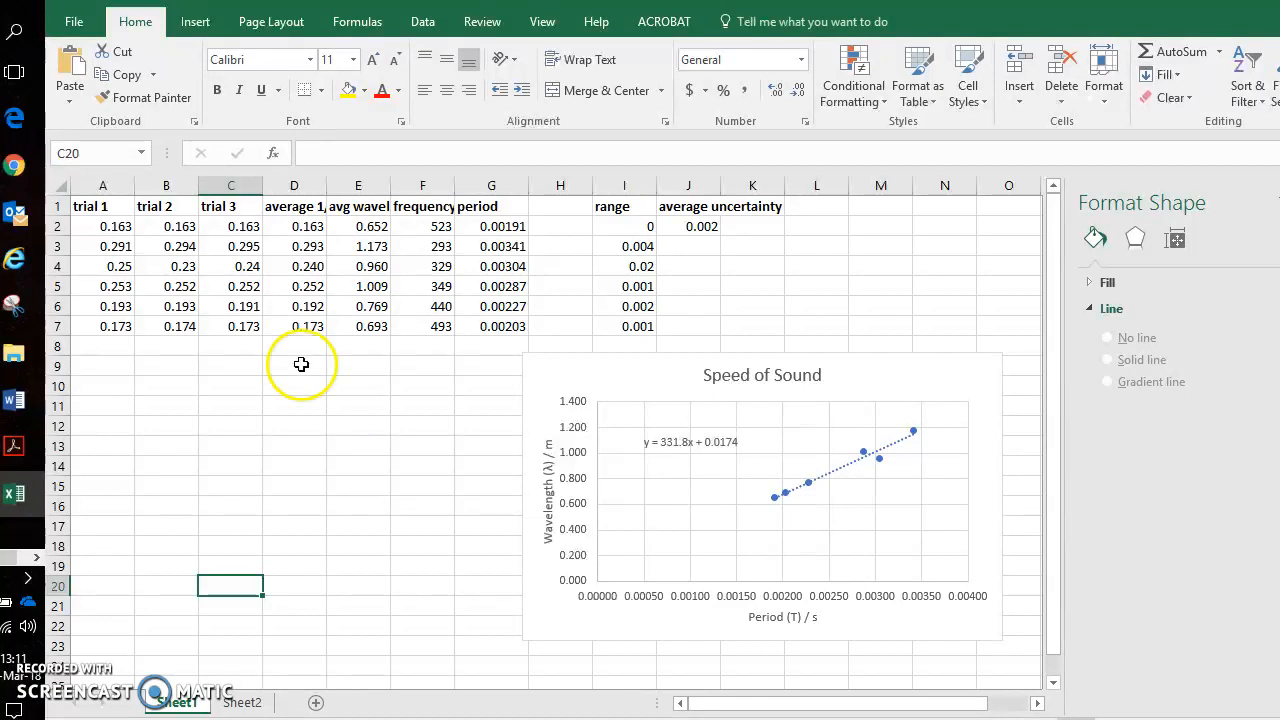
Convert A1:G7 into a table with headers and apply the light green banded table style.
drag(97, 206, 517, 331)
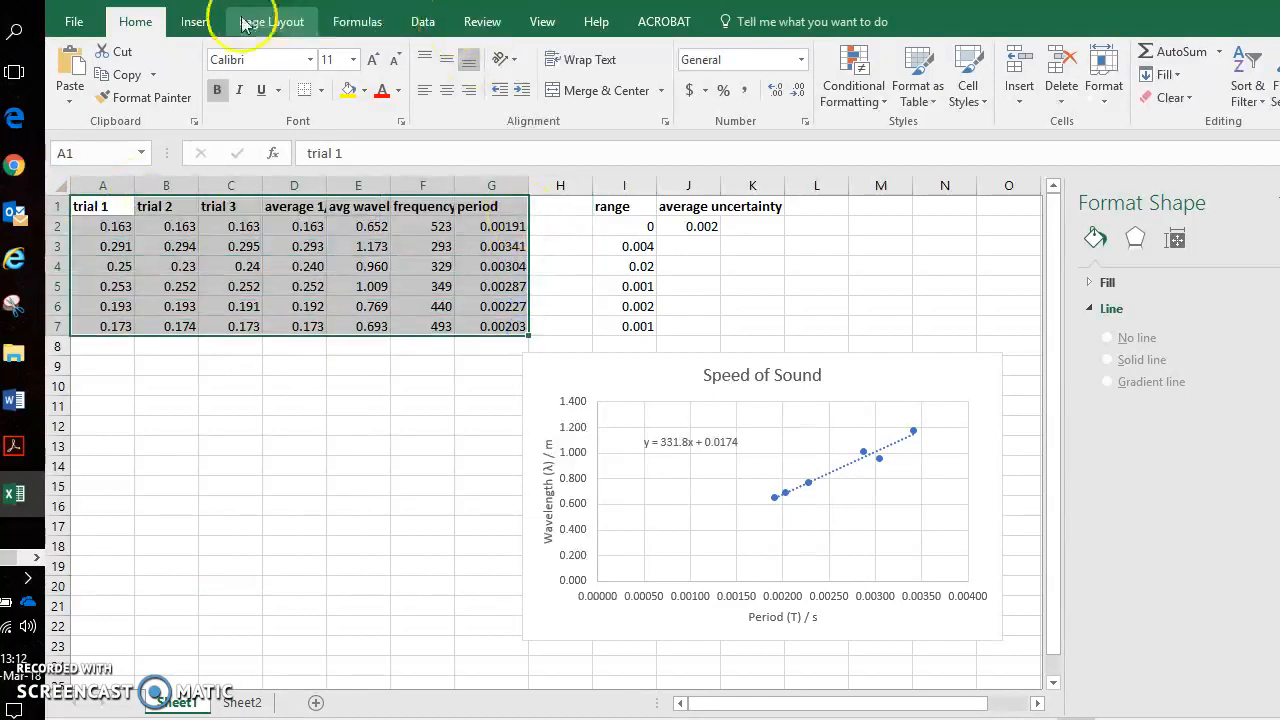
click(194, 26)
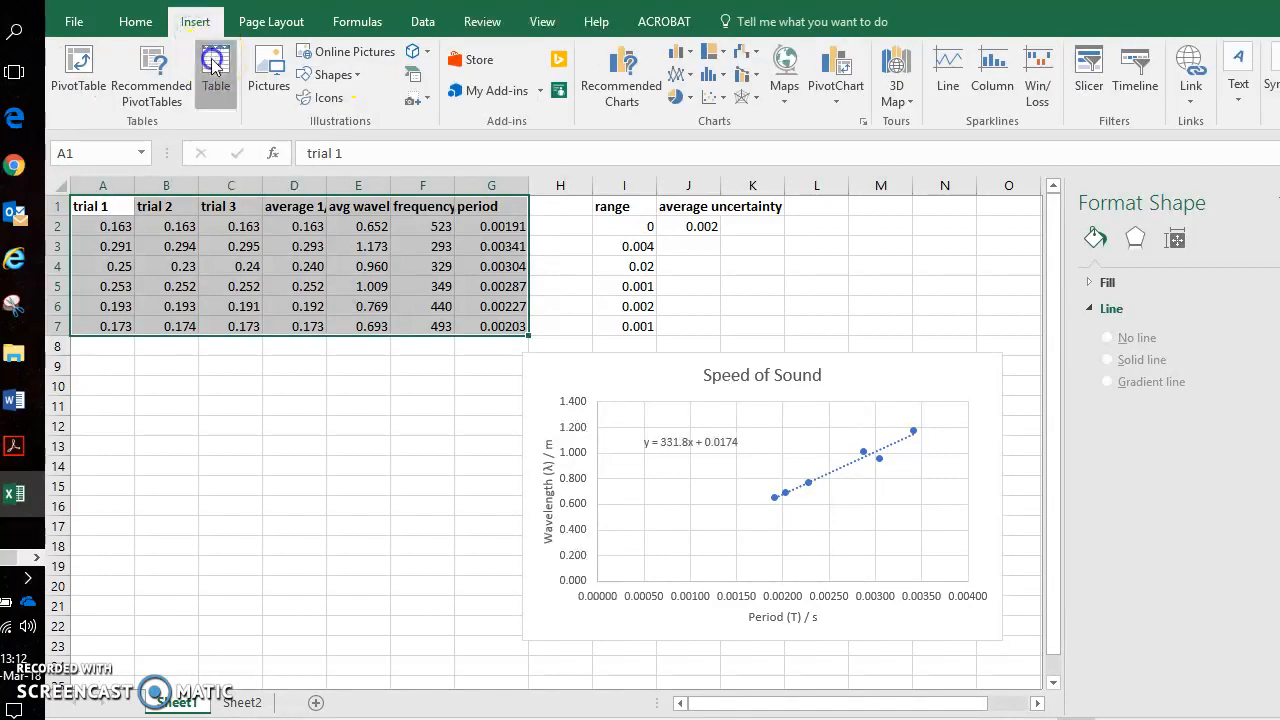
click(216, 63)
click(677, 342)
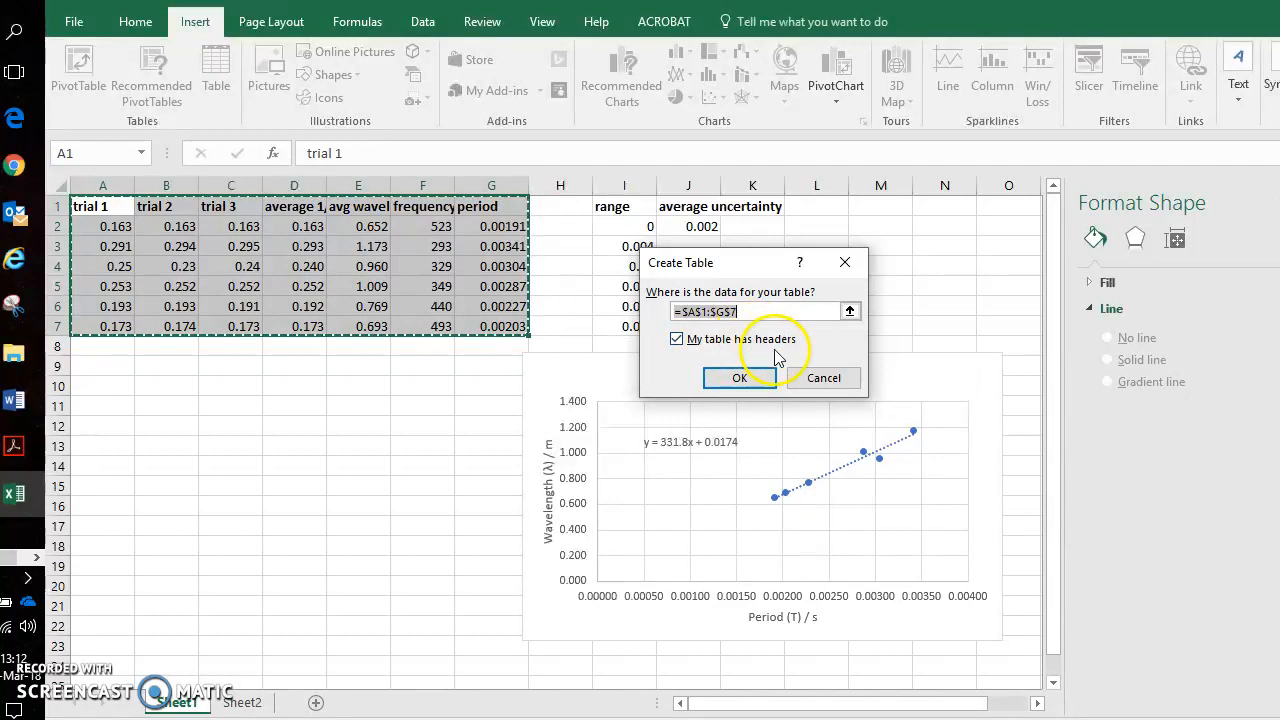
click(739, 377)
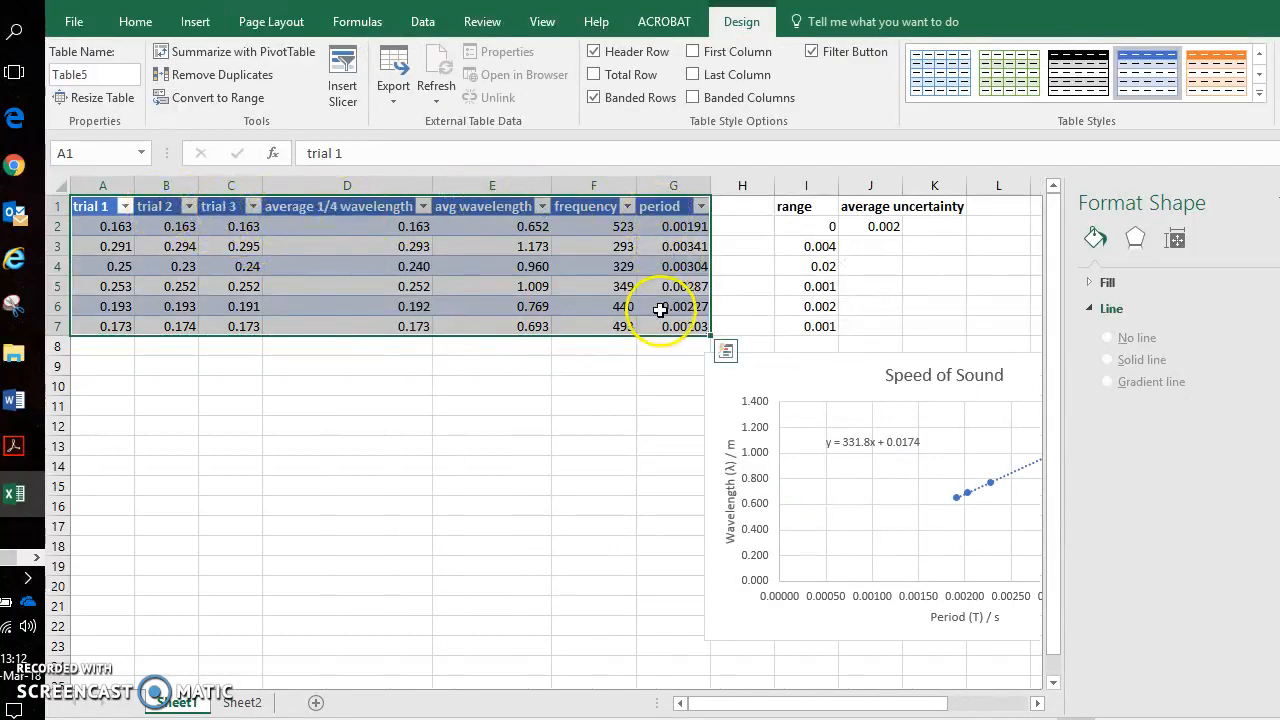
click(950, 74)
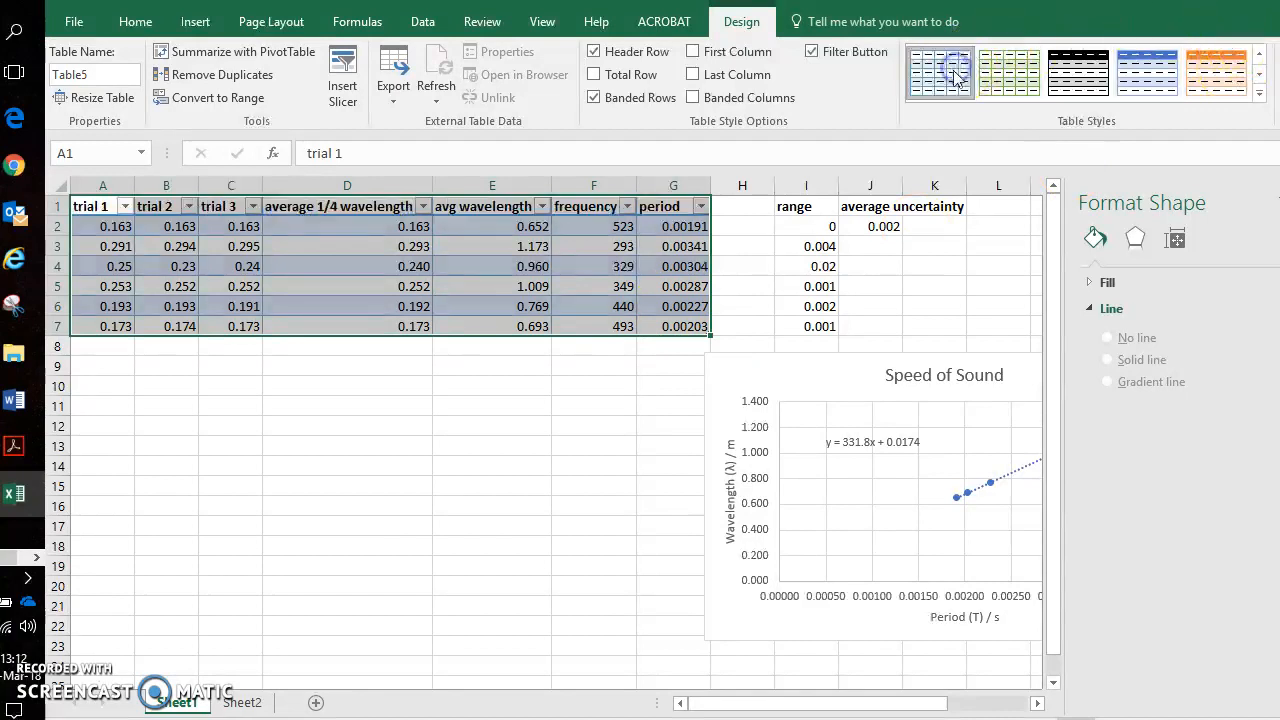
click(1008, 86)
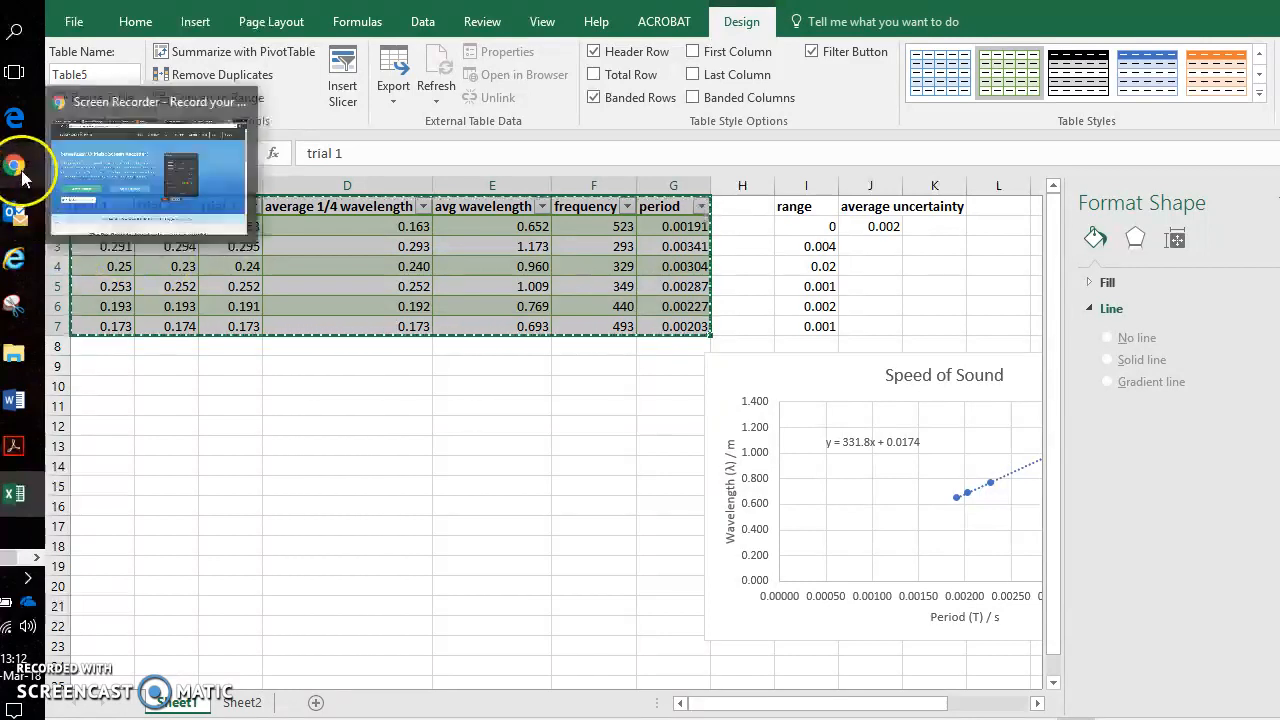
Copy the formatted data table and paste it into the blank Word document.
mouse_move(24, 400)
click(29, 423)
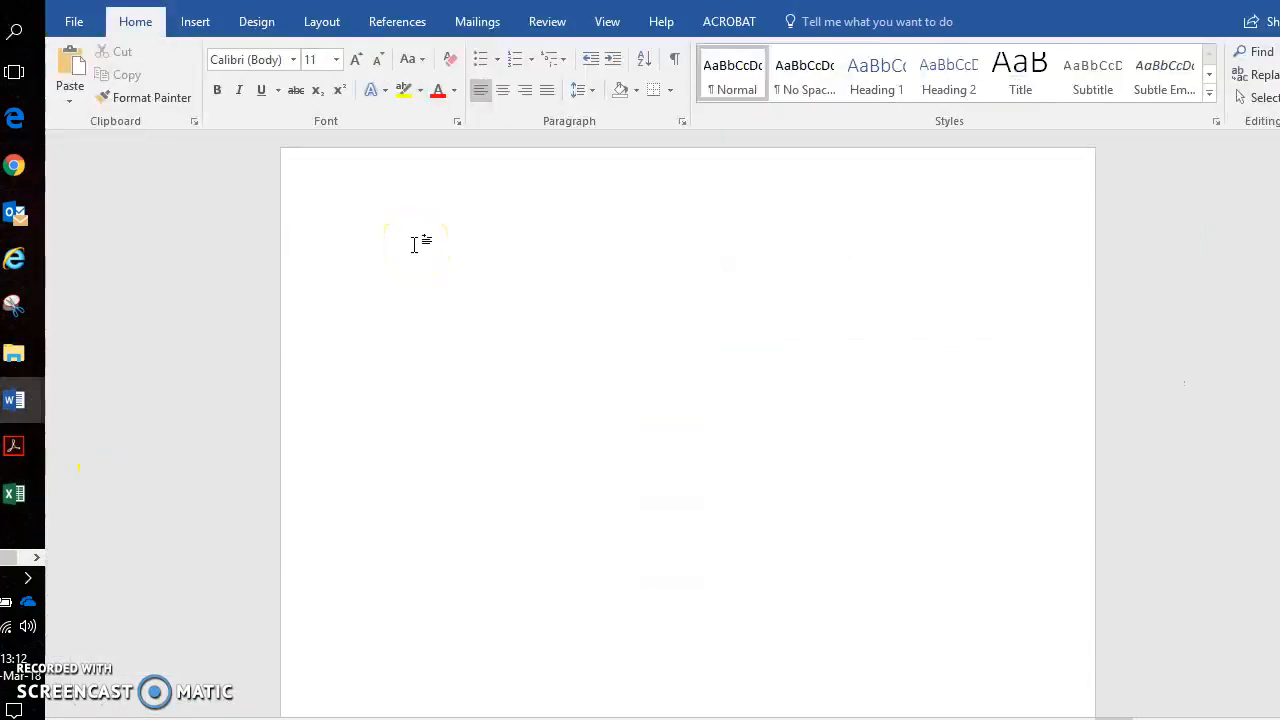
text(trial 1	trial 2	trial 3	average 1/4 wavelength	avg wavelength	frequency	period 0.163	0.163	0.163	0.163	0.652	523	0.00191 0.291	0.294	0.295	0.293	1.173	293	0.00341 0.25	0.23	0.24	0.240	0.960	329	0.00304 0.253	0.252	0.252	0.252	1.009	349	0.00287 0.193	0.193	0.191	0.192	0.769	440	0.00227 0.173	0.174	0.173	0.173	0.693	493	0.00203)
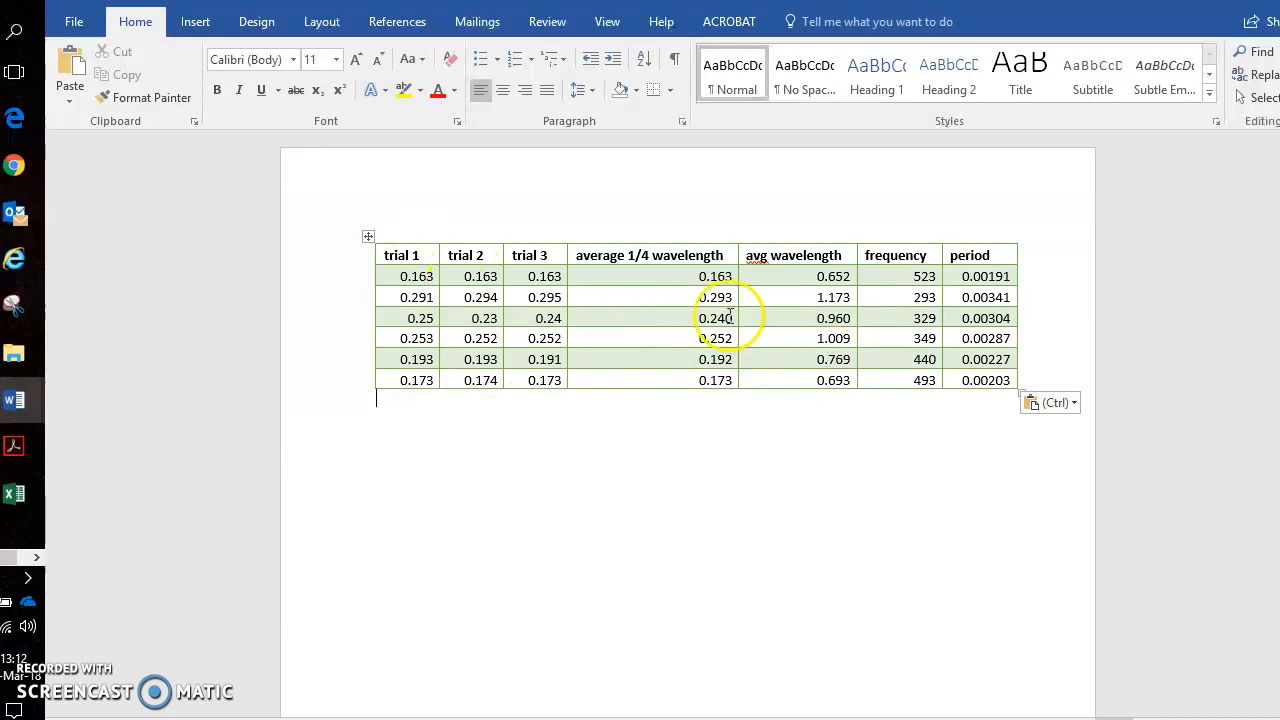
Insert an empty row above the header row of the pasted table.
right_click(400, 255)
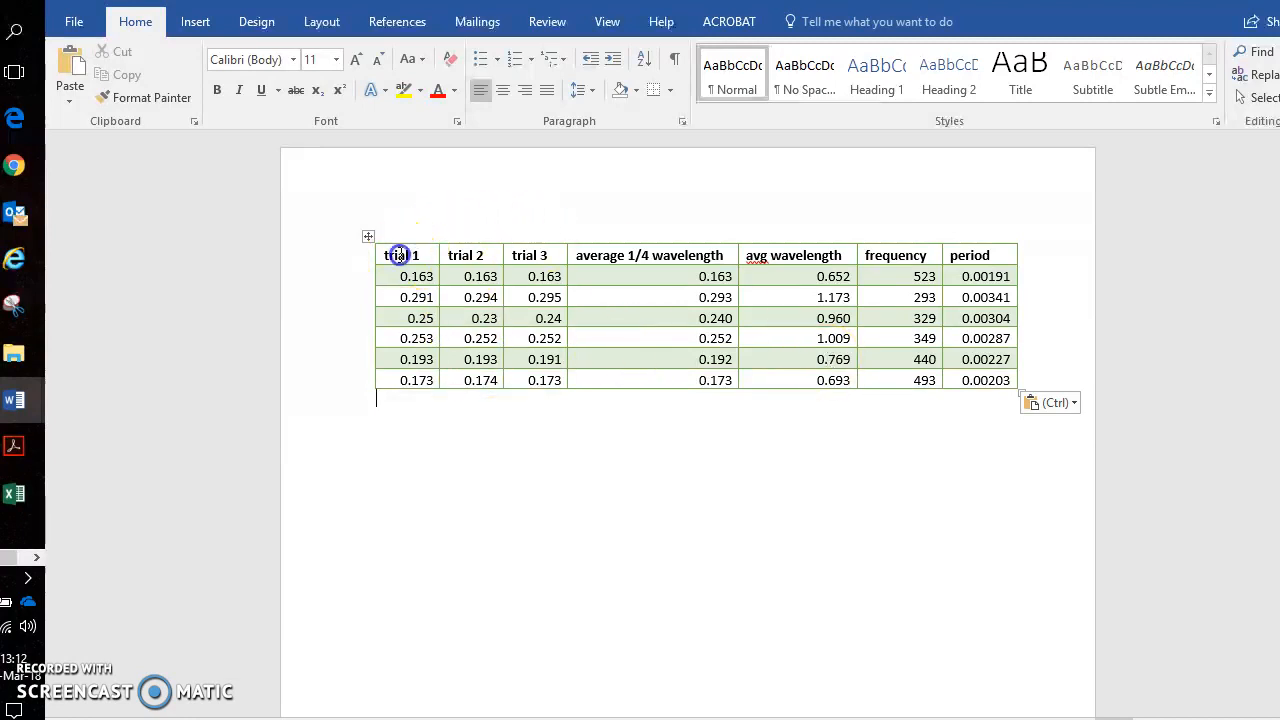
drag(400, 255, 965, 250)
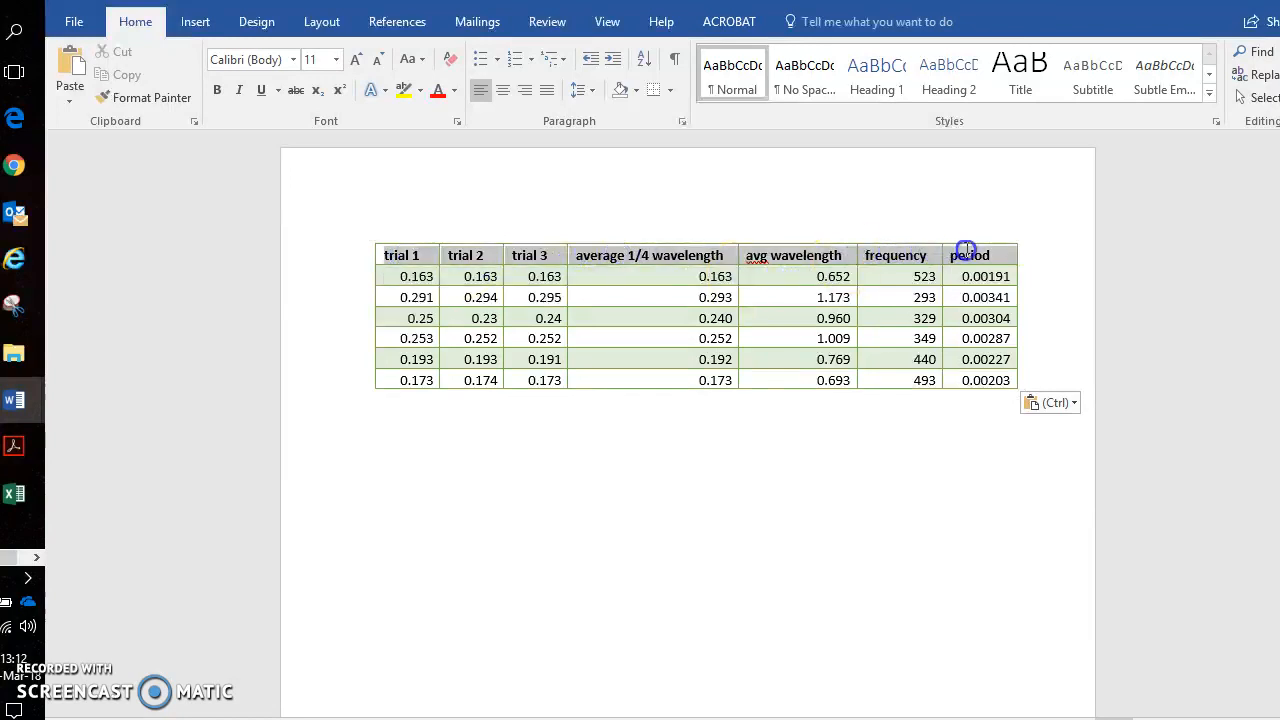
click(966, 250)
click(413, 256)
drag(413, 256, 950, 256)
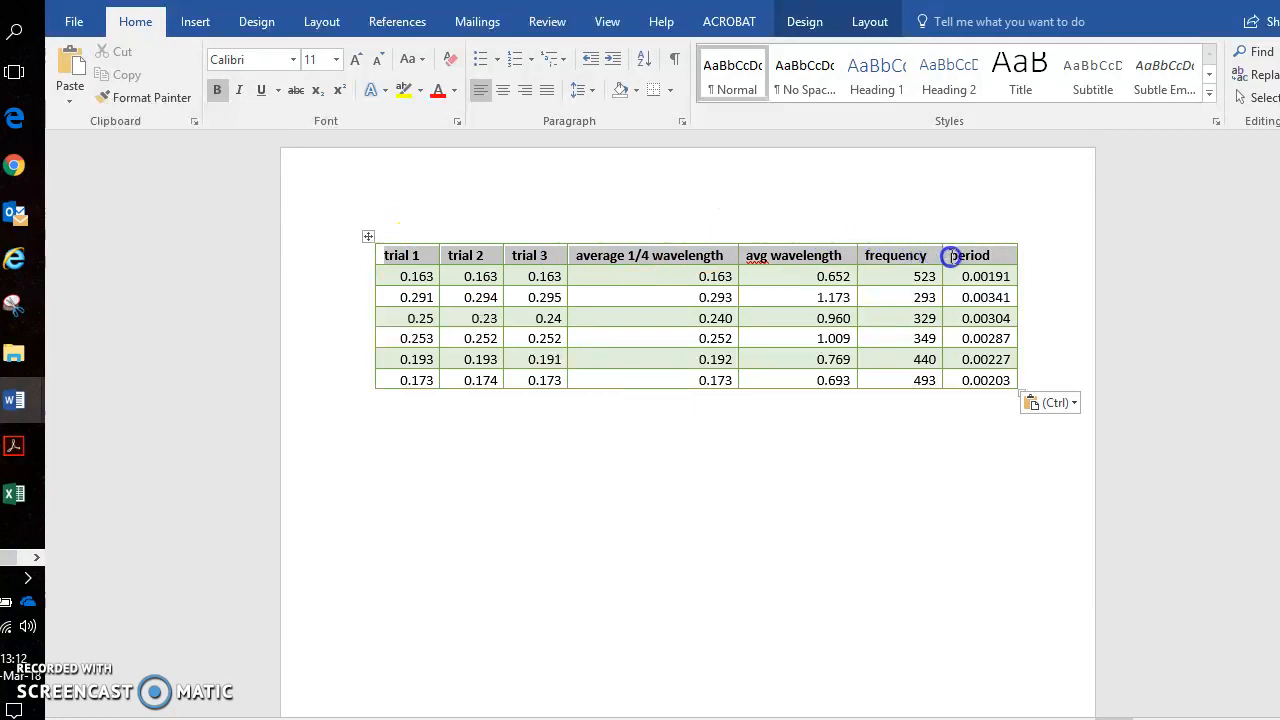
right_click(920, 254)
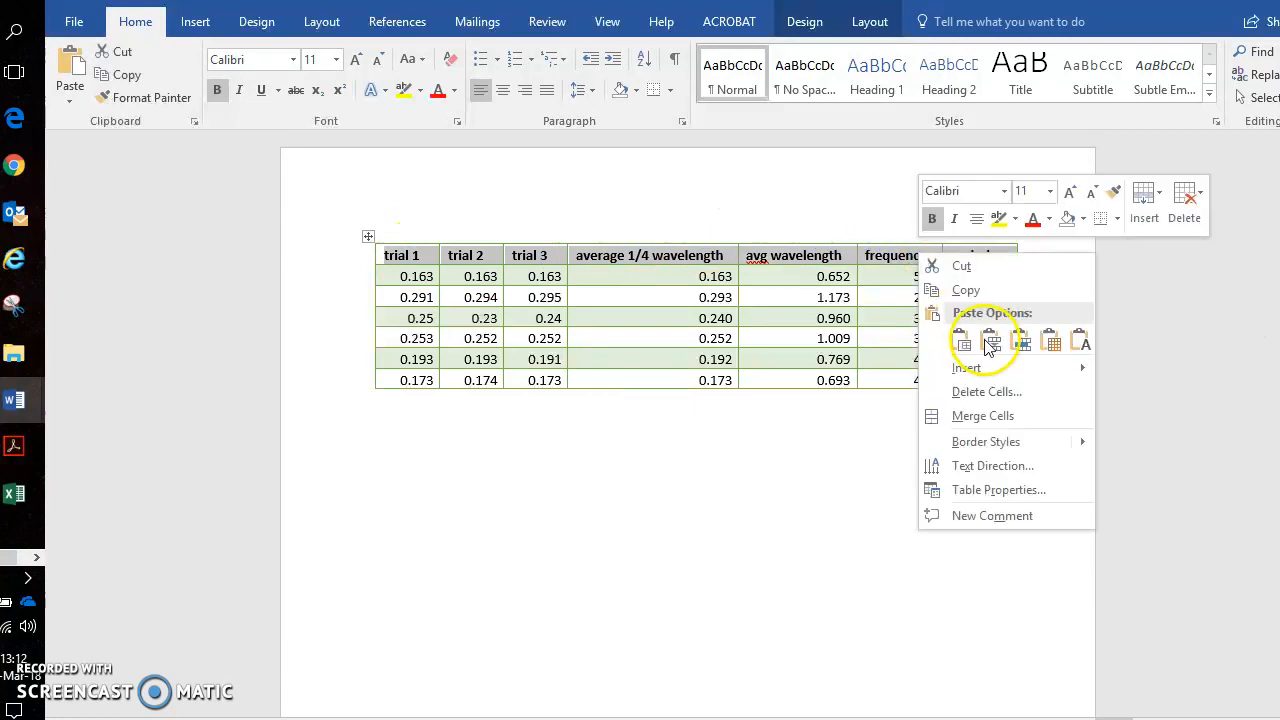
mouse_move(993, 366)
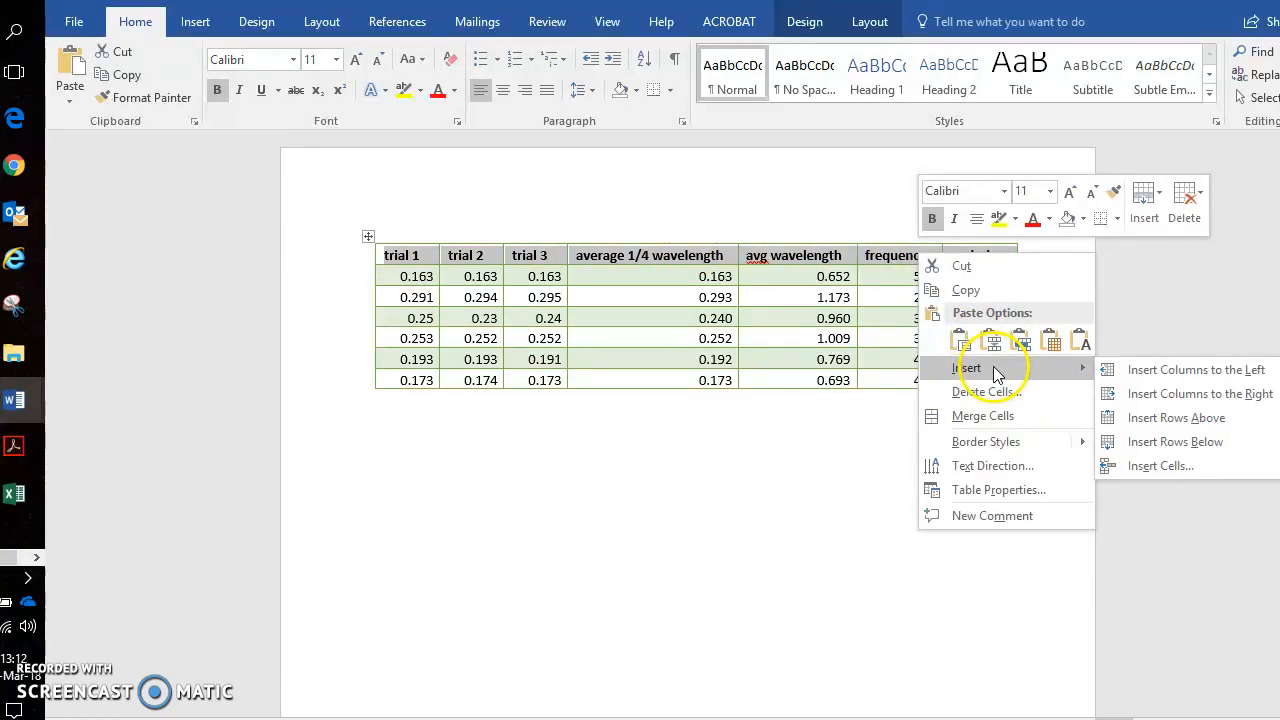
click(1163, 420)
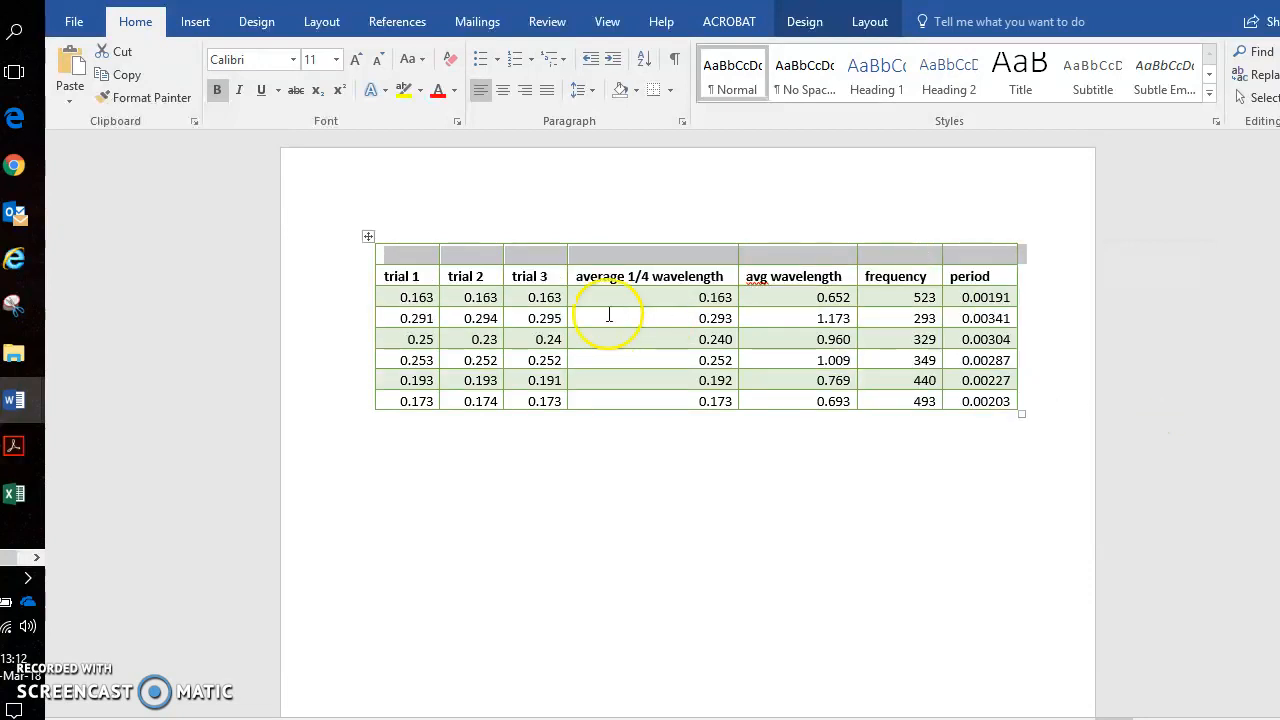
Merge the three empty cells above trial 1, trial 2 and trial 3 into one cell.
click(428, 251)
drag(415, 253, 530, 258)
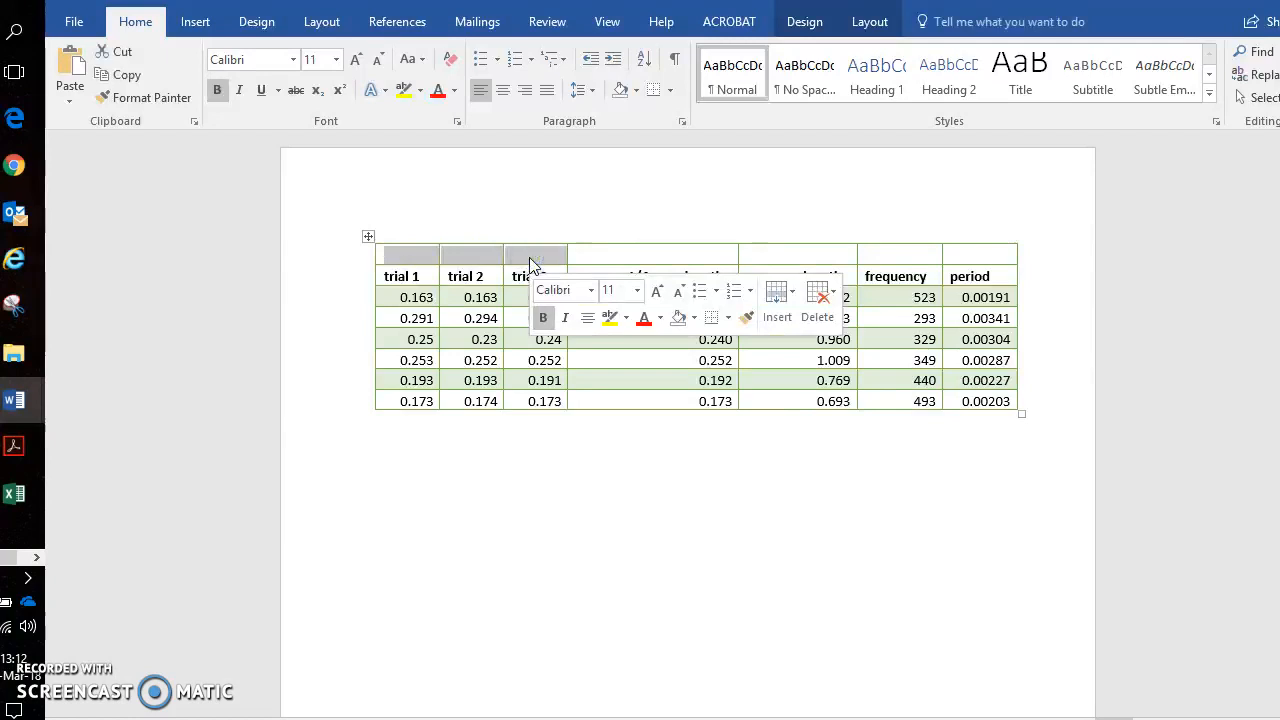
right_click(530, 257)
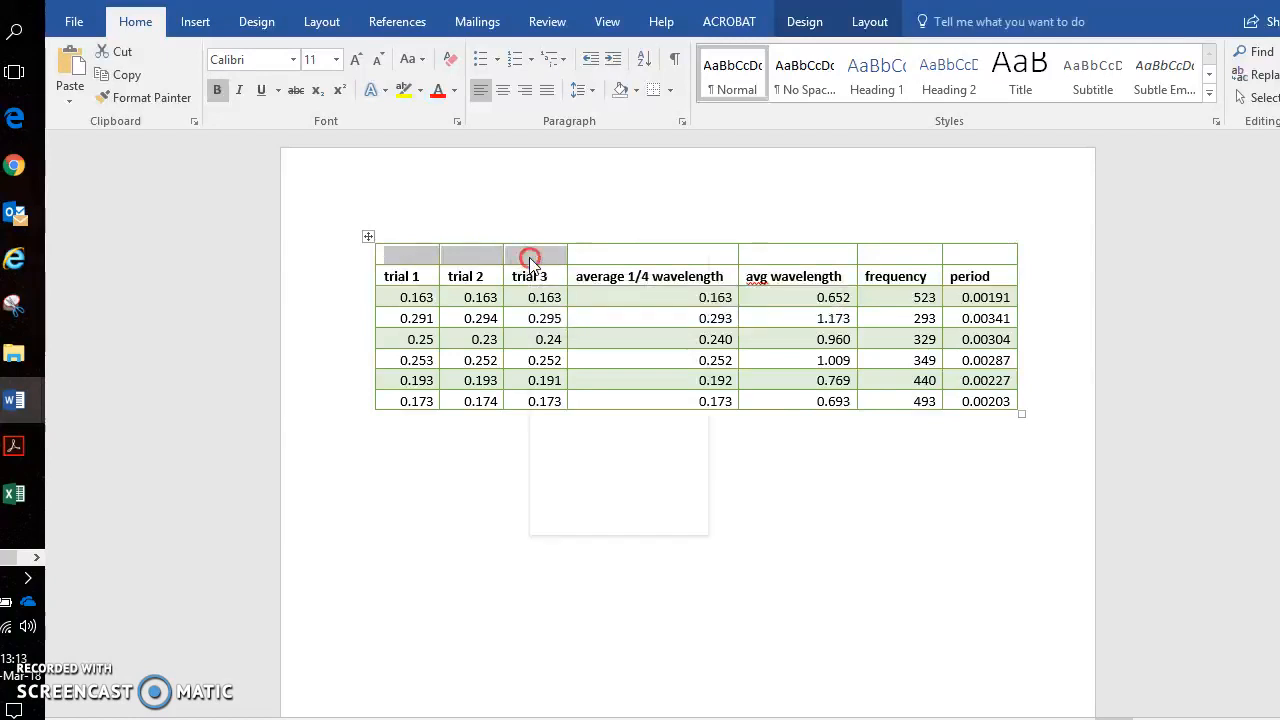
click(595, 422)
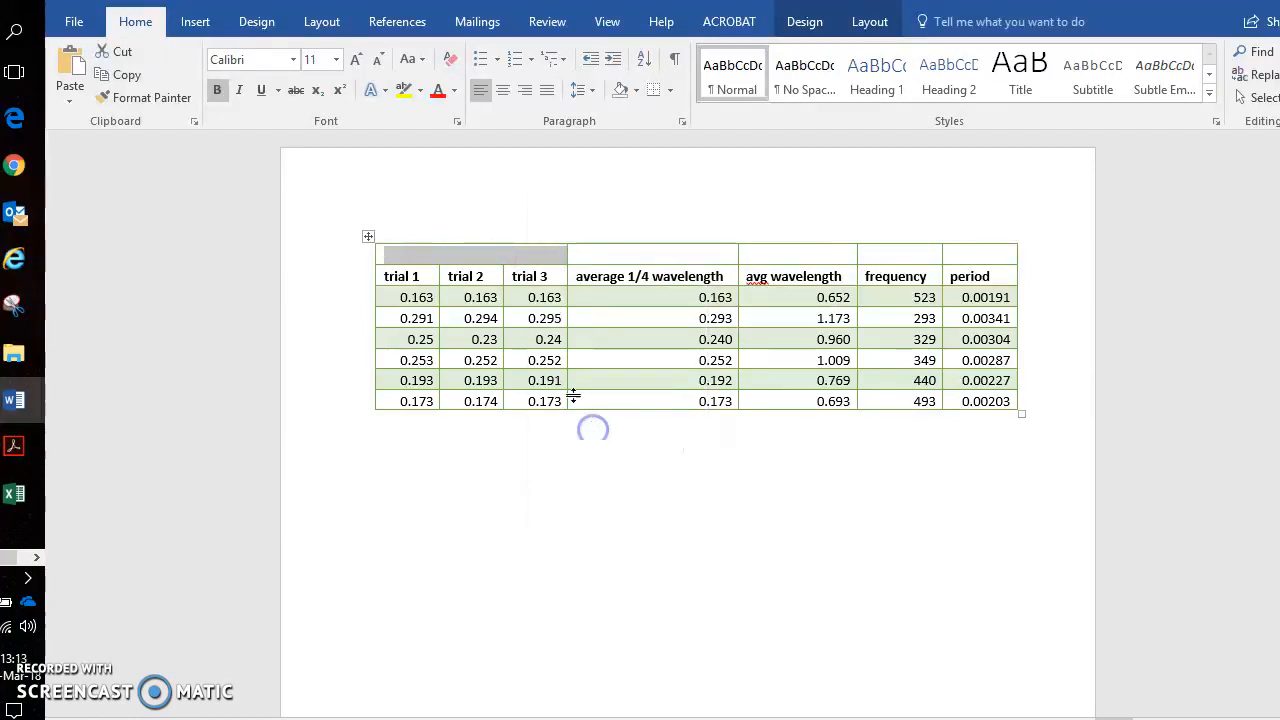
Enter "¼ Average Wavelengths (λ" in the merged cell, inserting the λ symbol from the Greek and Coptic subset.
click(463, 251)
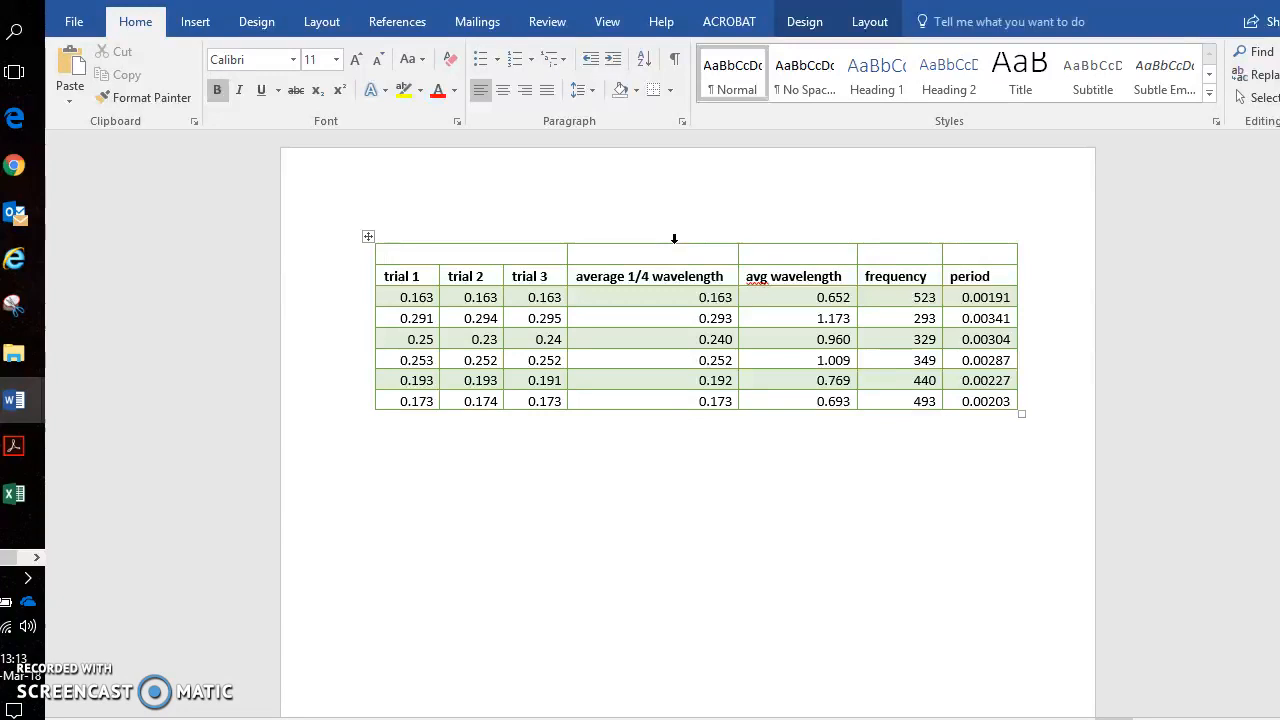
text(1/4)
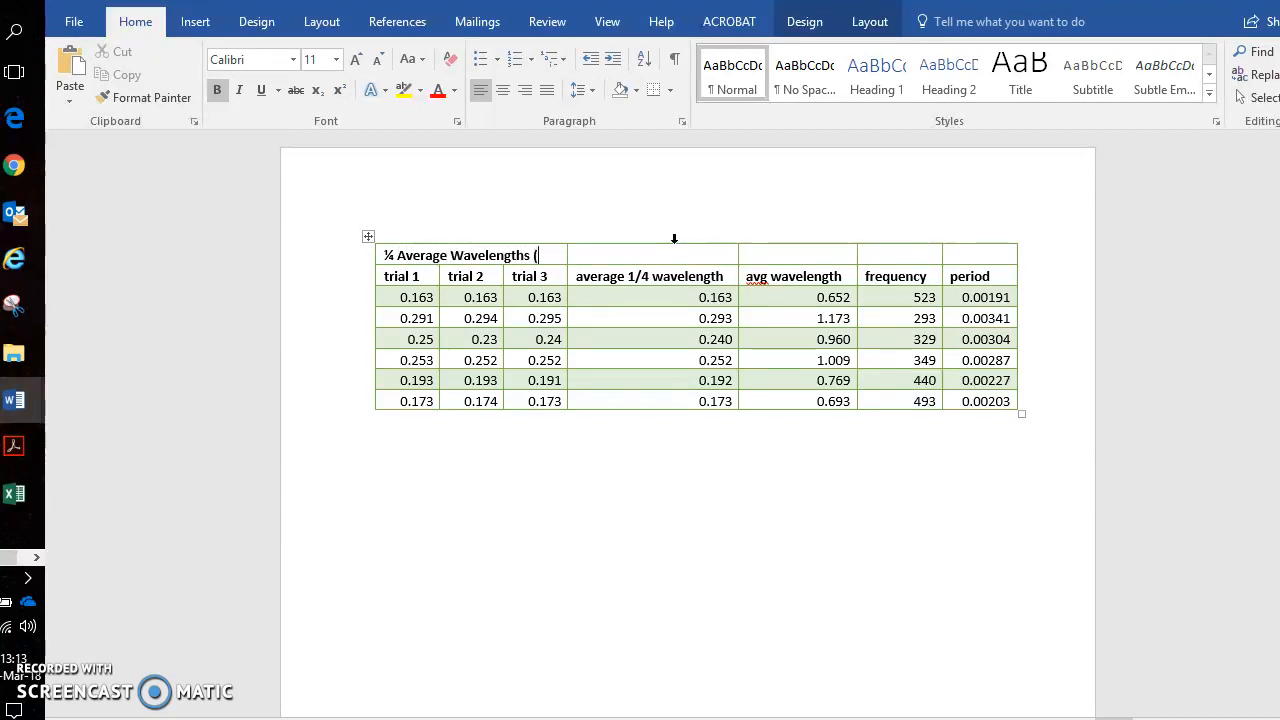
click(195, 21)
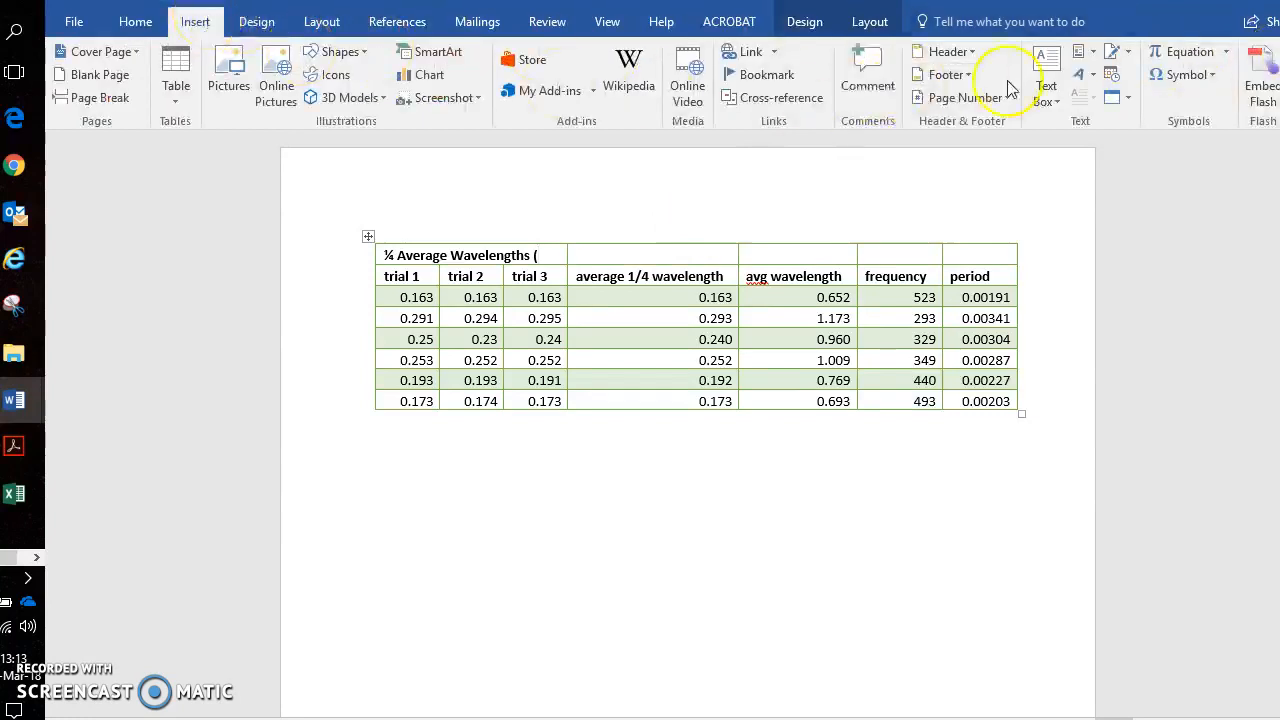
click(1181, 76)
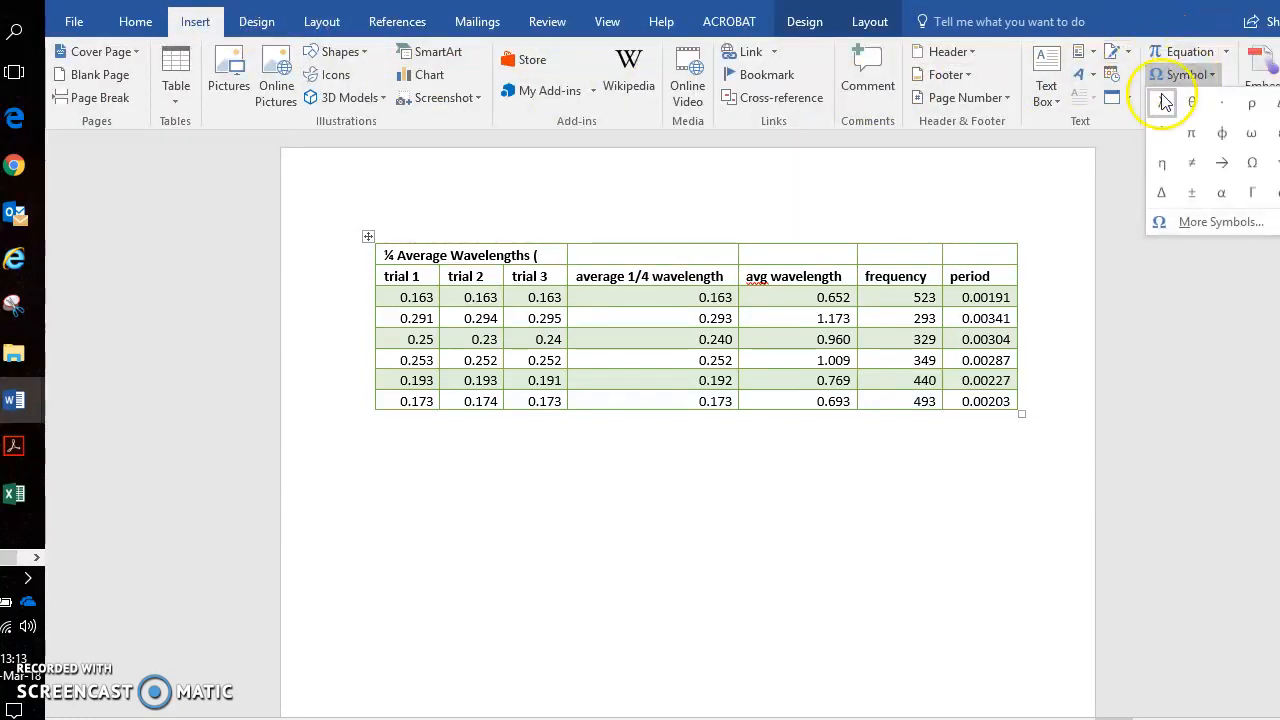
click(1190, 222)
click(870, 199)
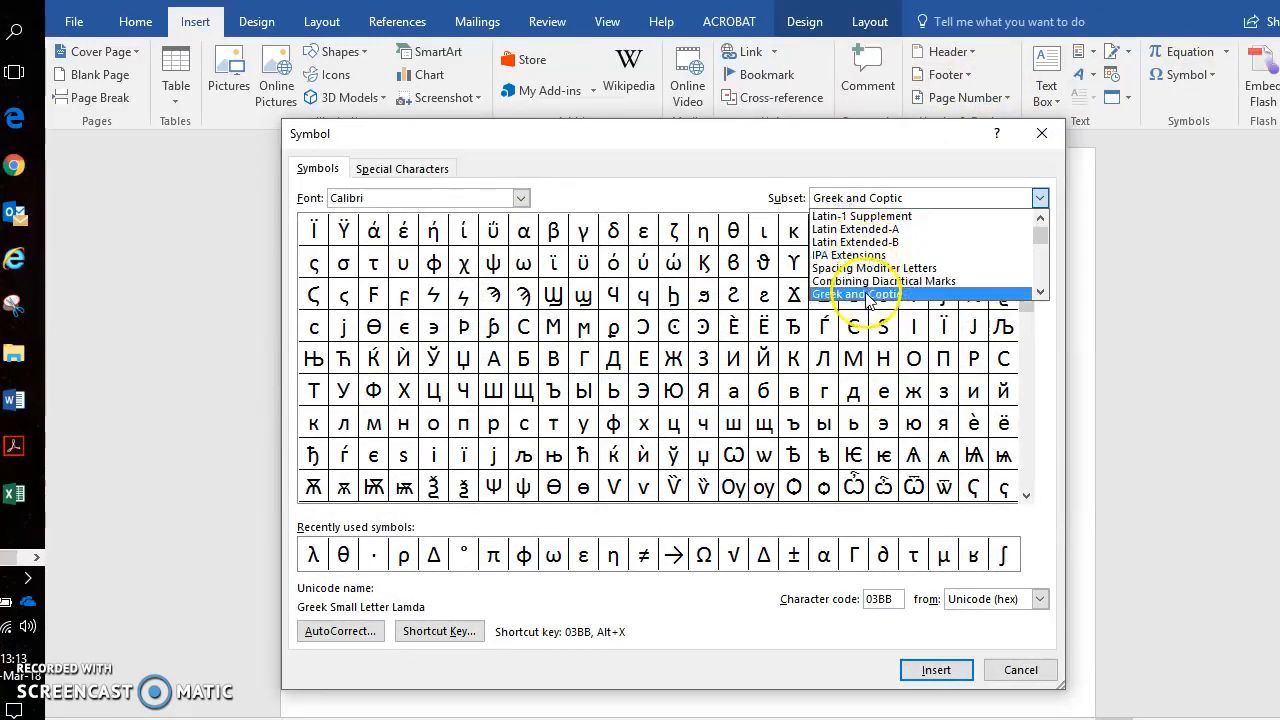
click(868, 296)
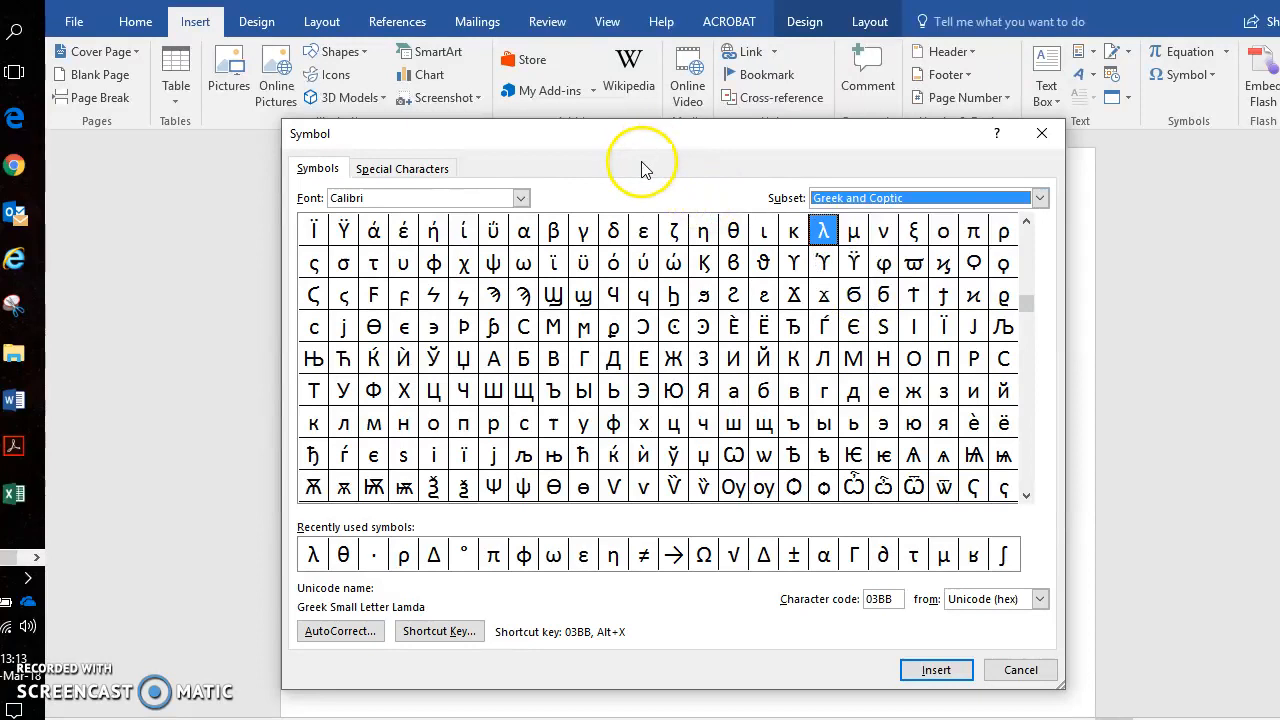
click(822, 233)
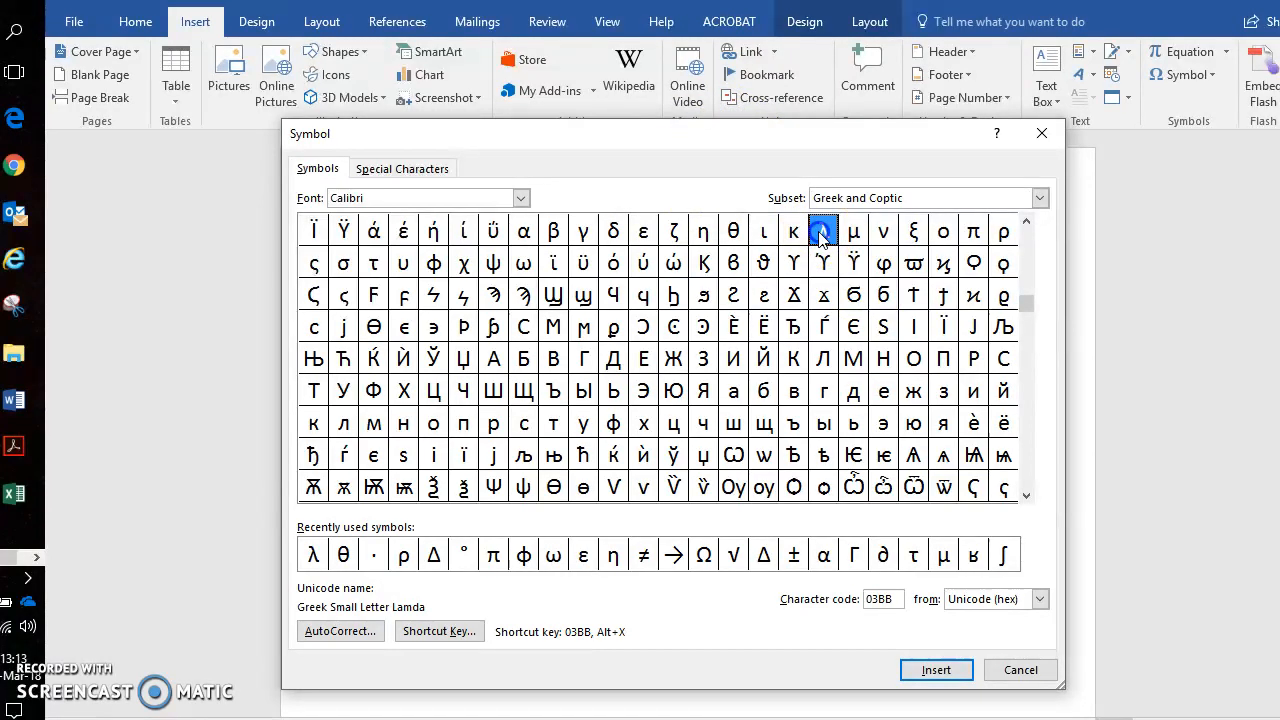
click(936, 670)
click(1020, 670)
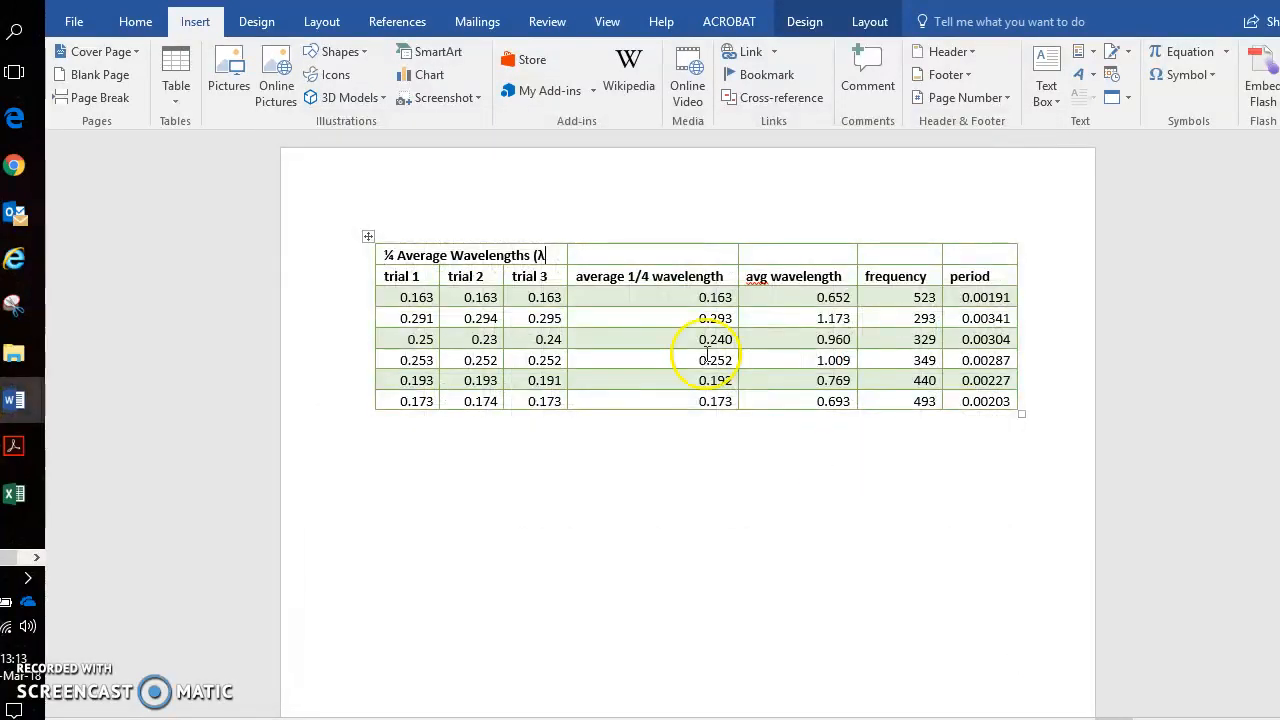
Change the case of the λ in the merged heading cell to uppercase.
double_click(540, 255)
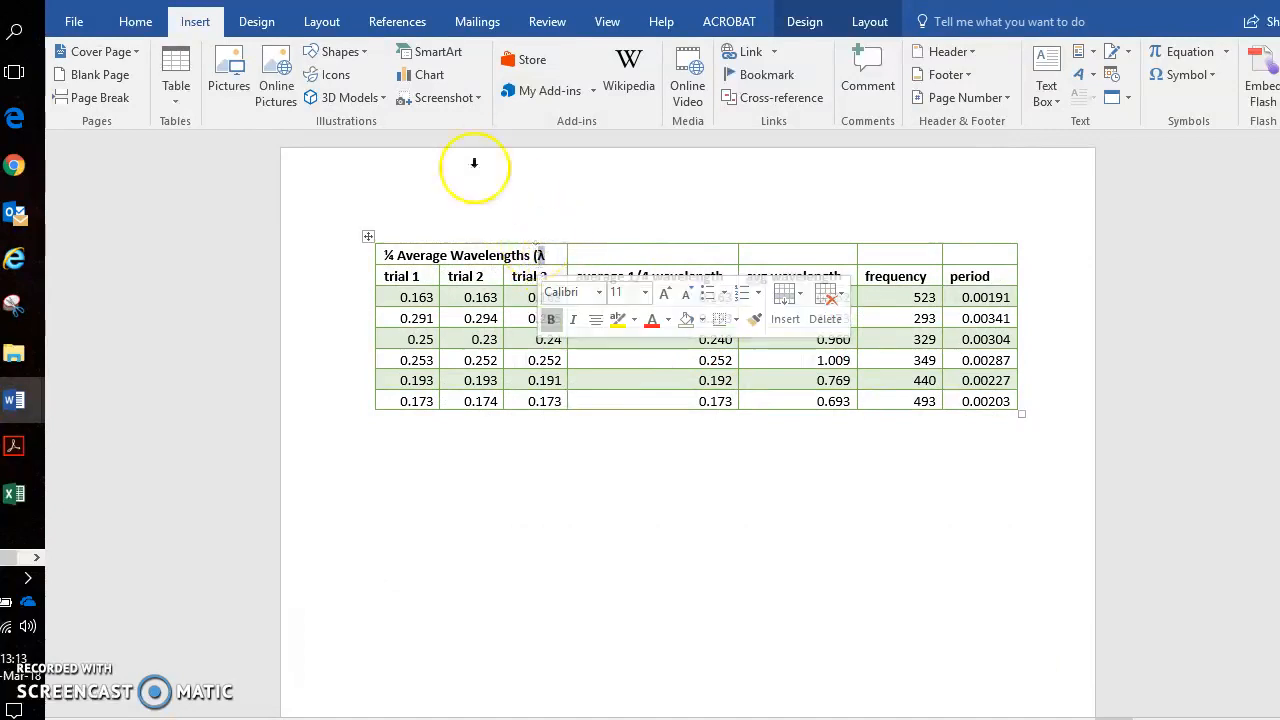
click(137, 21)
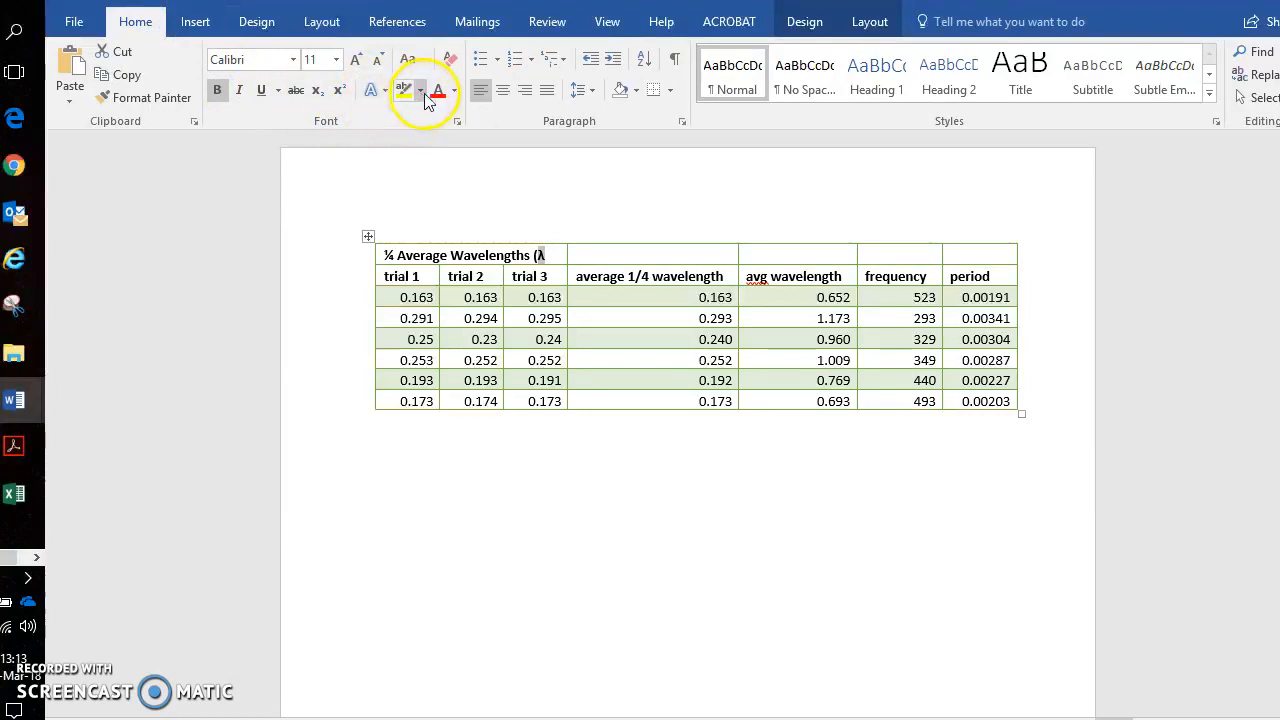
click(385, 91)
click(385, 91)
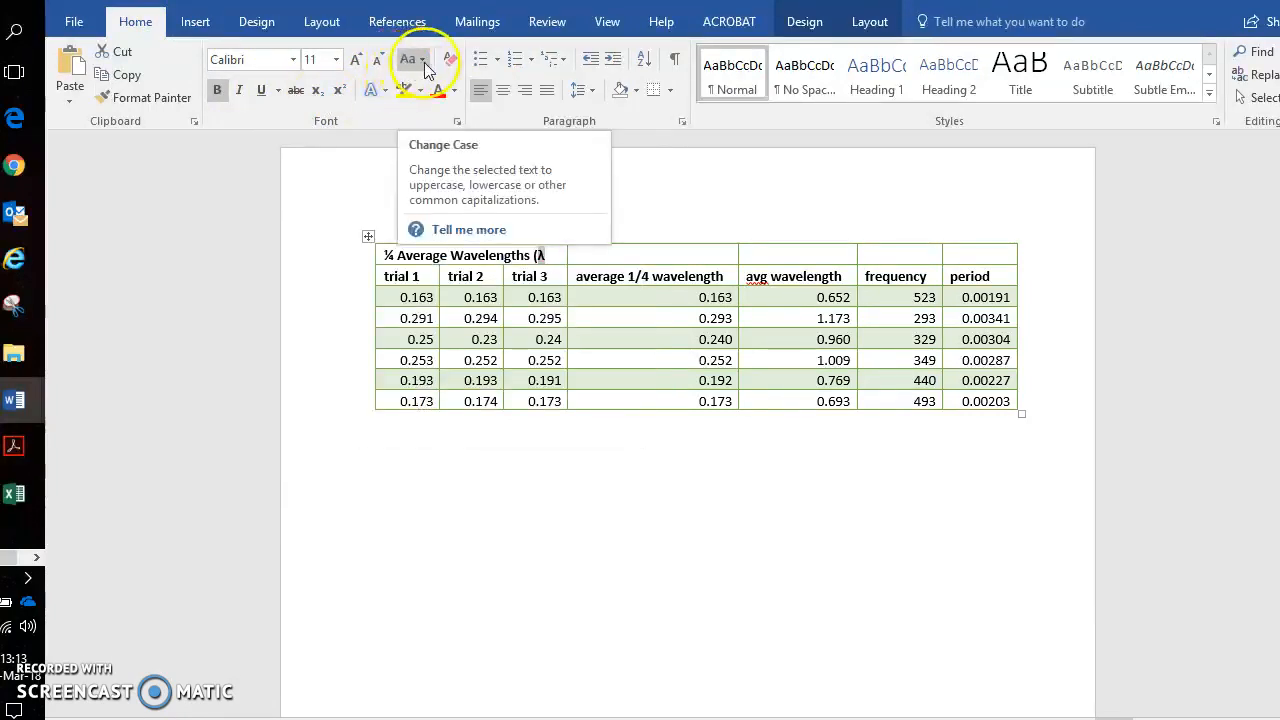
click(424, 62)
click(445, 132)
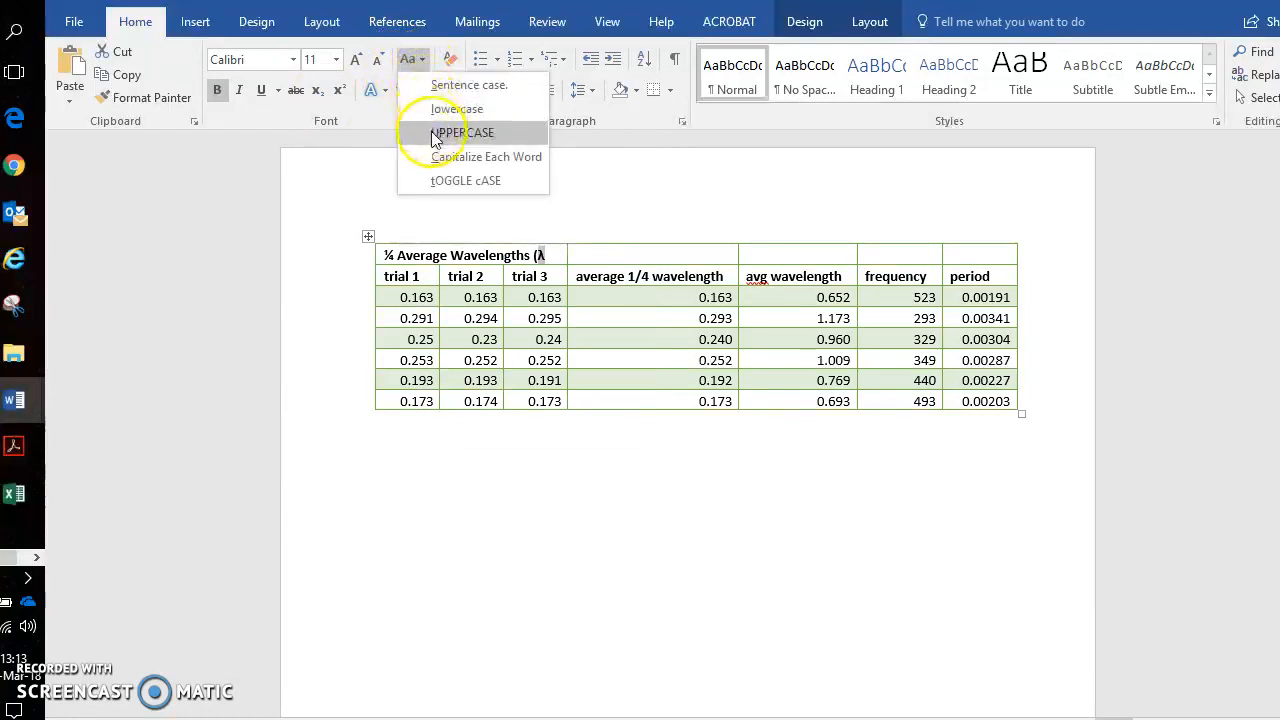
click(564, 270)
click(540, 255)
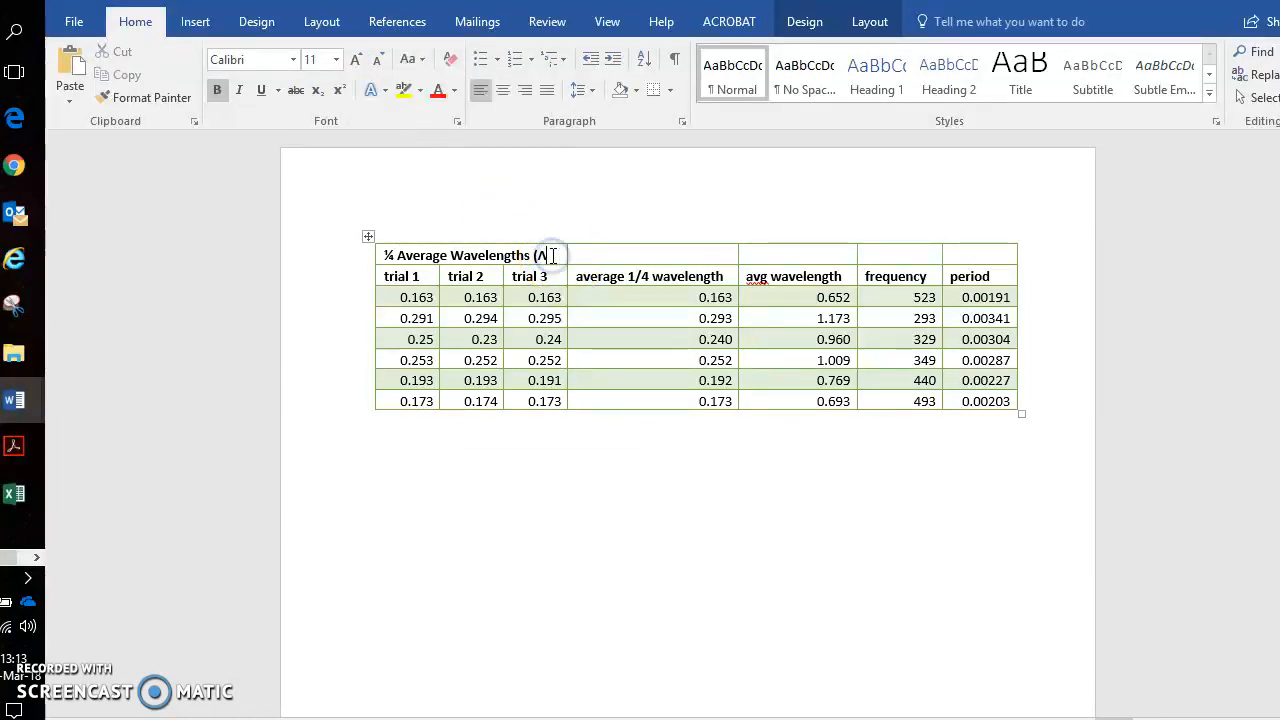
Change the lambda symbol in the merged heading cell back to lowercase.
double_click(540, 256)
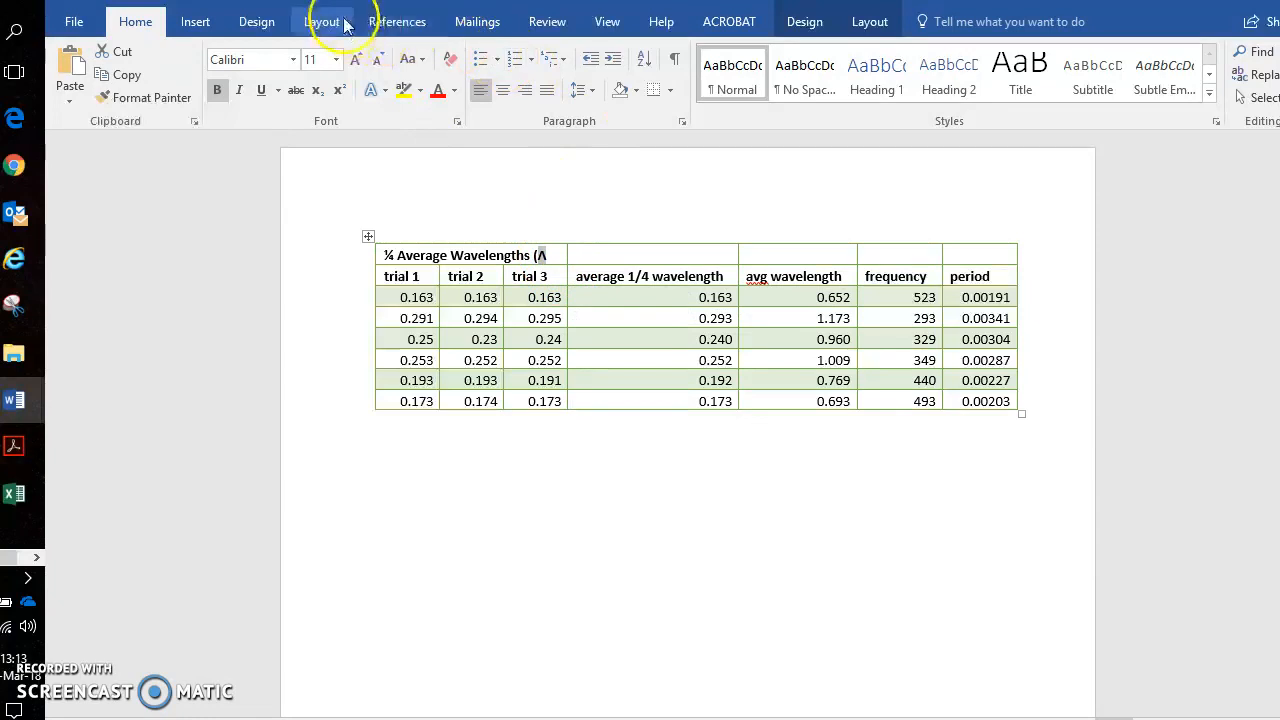
click(416, 60)
click(436, 106)
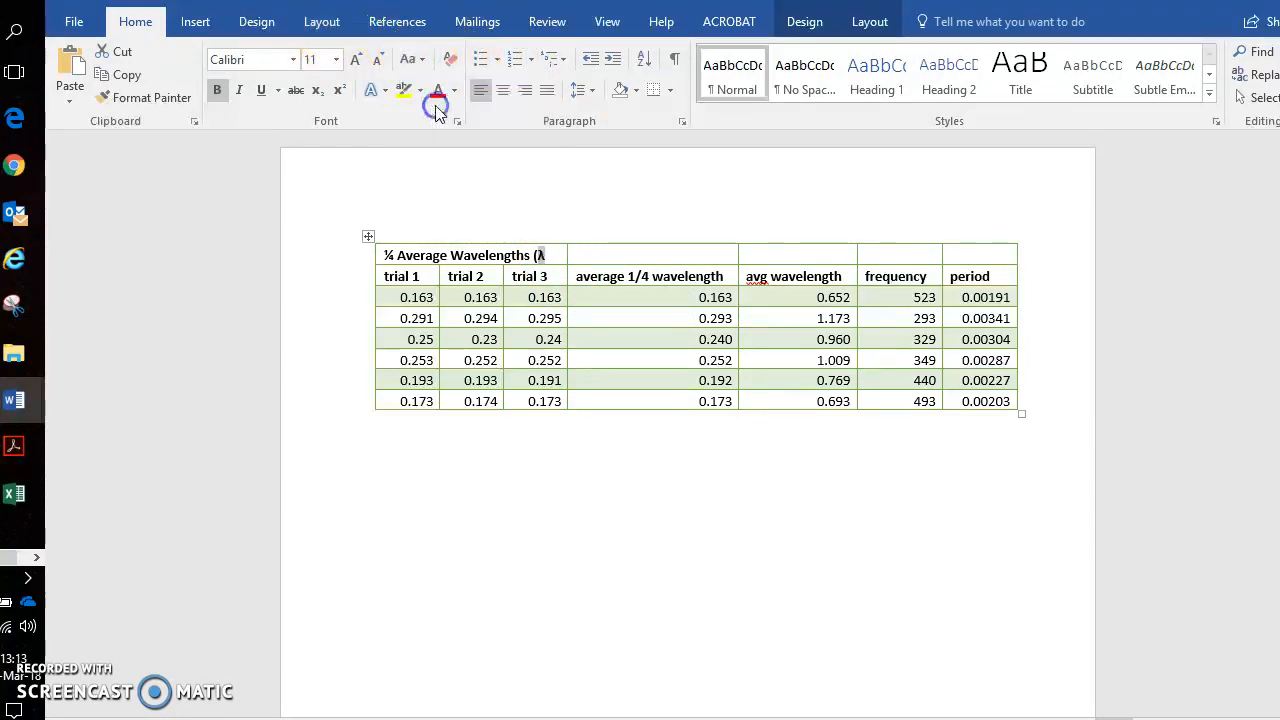
Close the parenthesis after λ and add the unit m on a second line of the heading.
click(557, 255)
text())
key(Return)
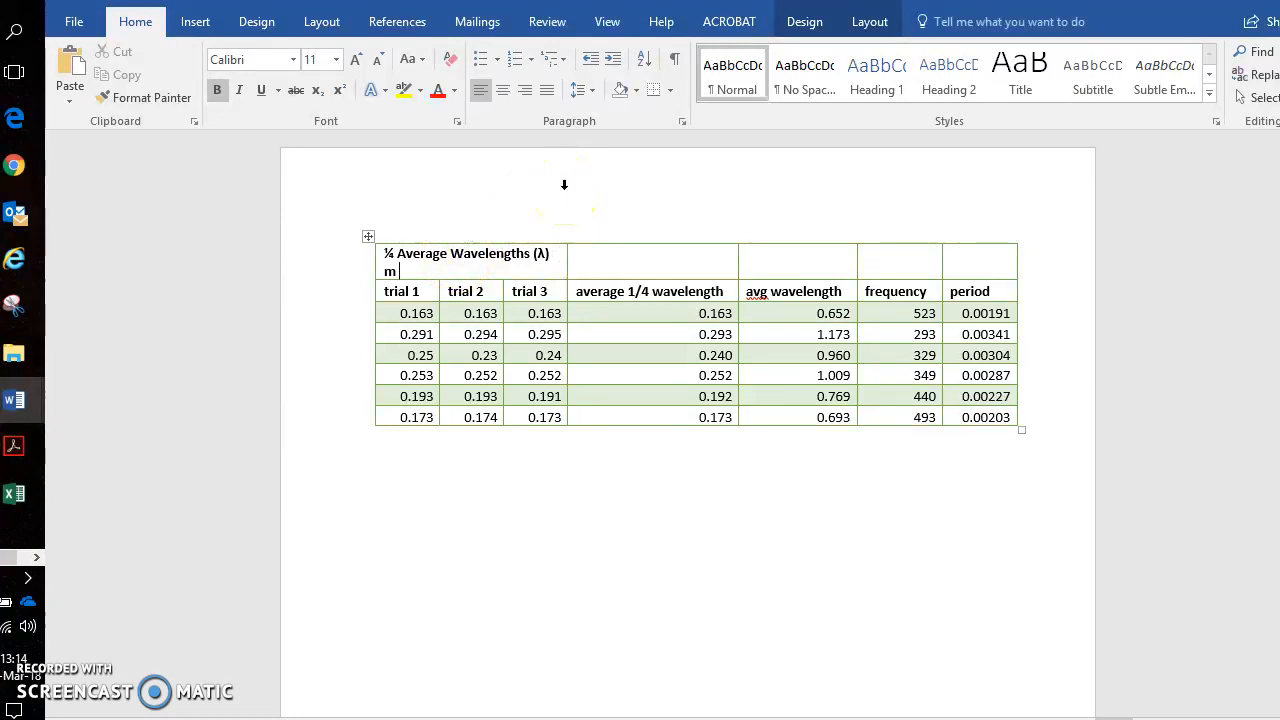
Add a third line "Δ ¼ λ = ±0.001 m" to the merged trials heading, inserting the Δ and ± symbols and copying the λ.
key(Return)
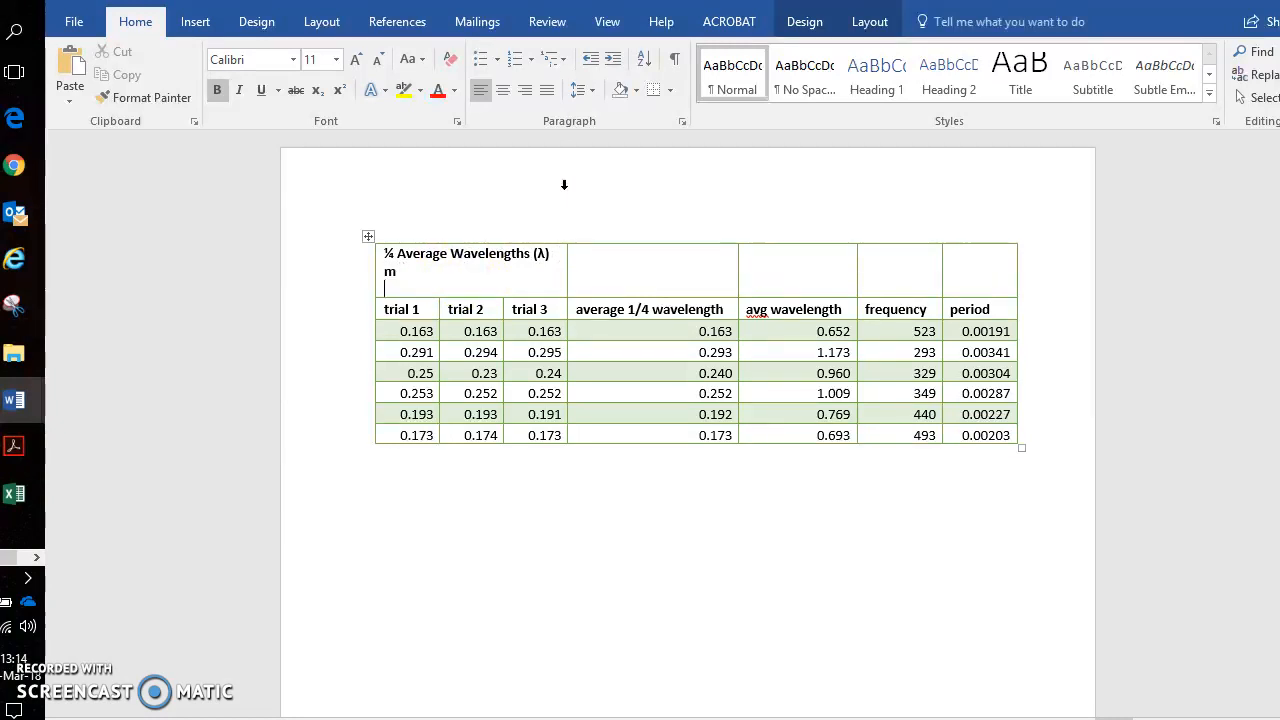
click(195, 21)
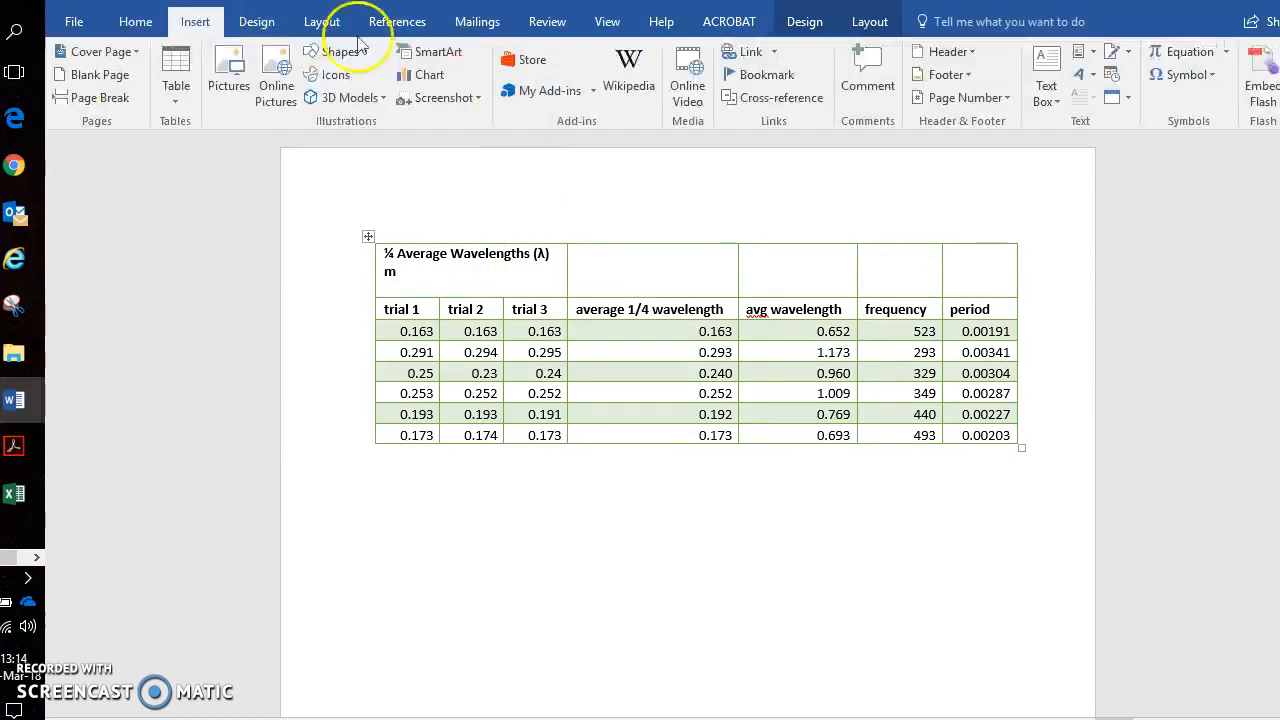
click(1172, 74)
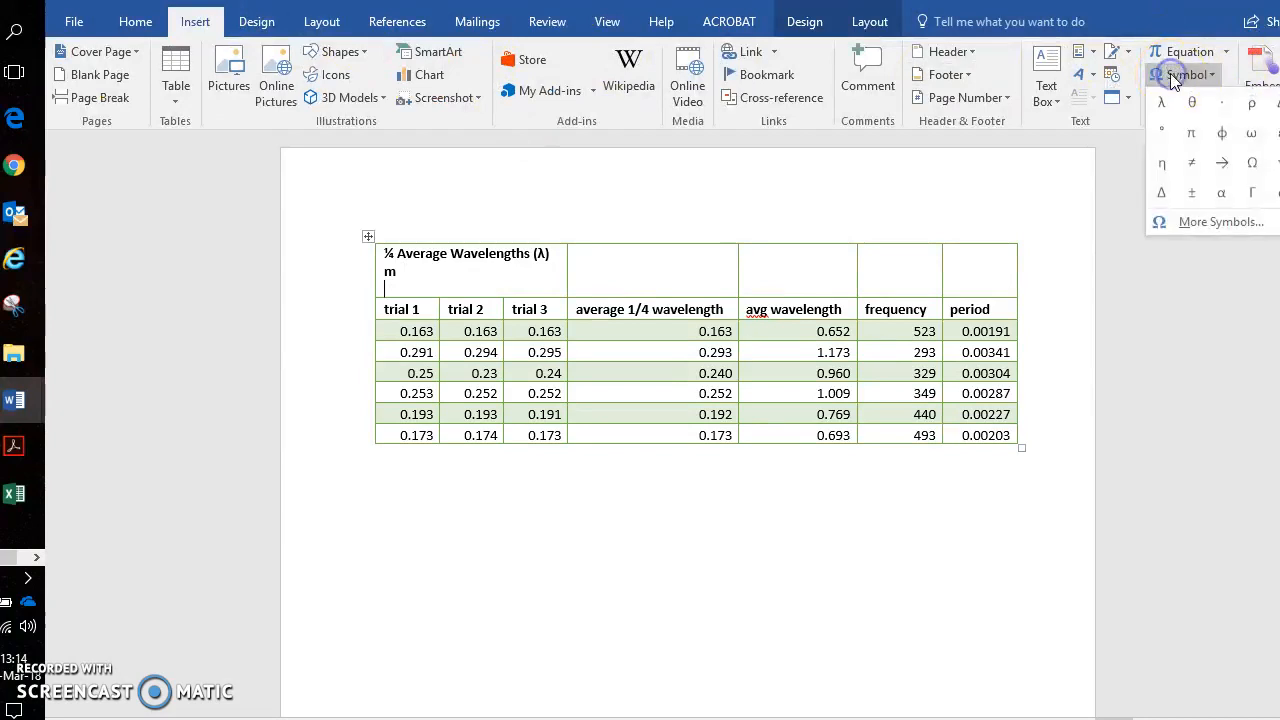
click(1275, 110)
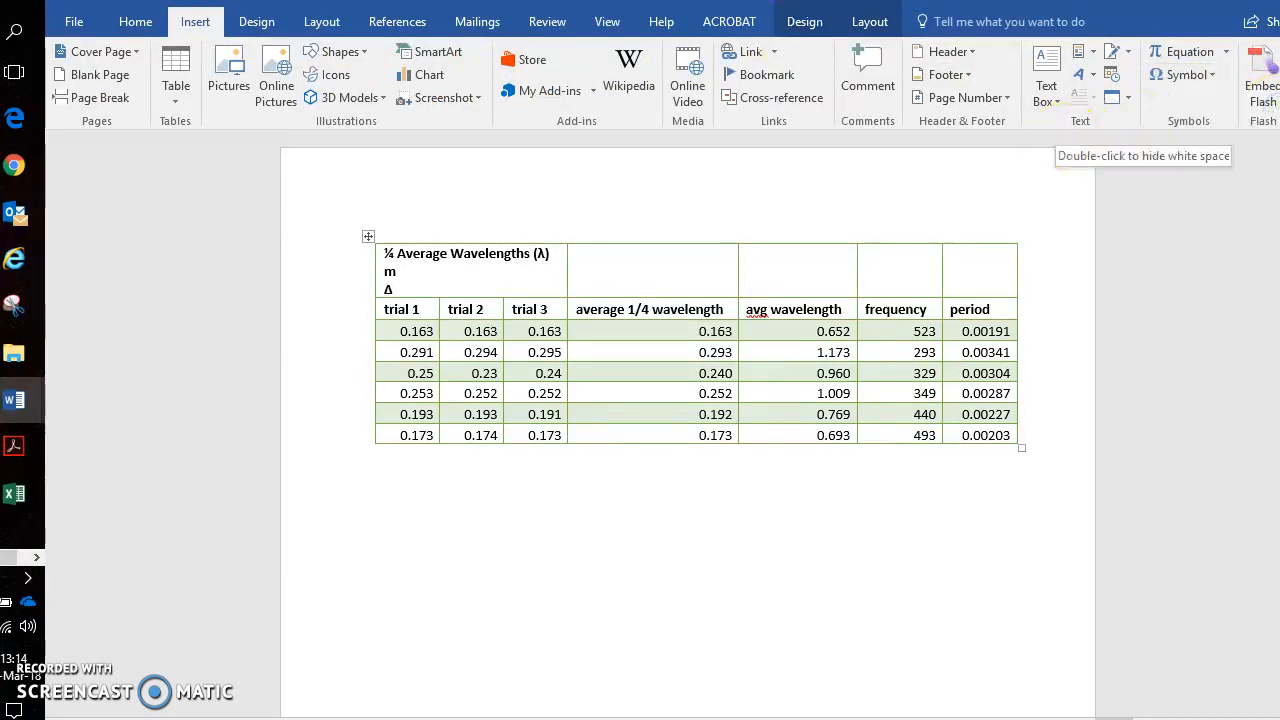
drag(539, 252, 545, 252)
click(404, 288)
key(ctrl+v)
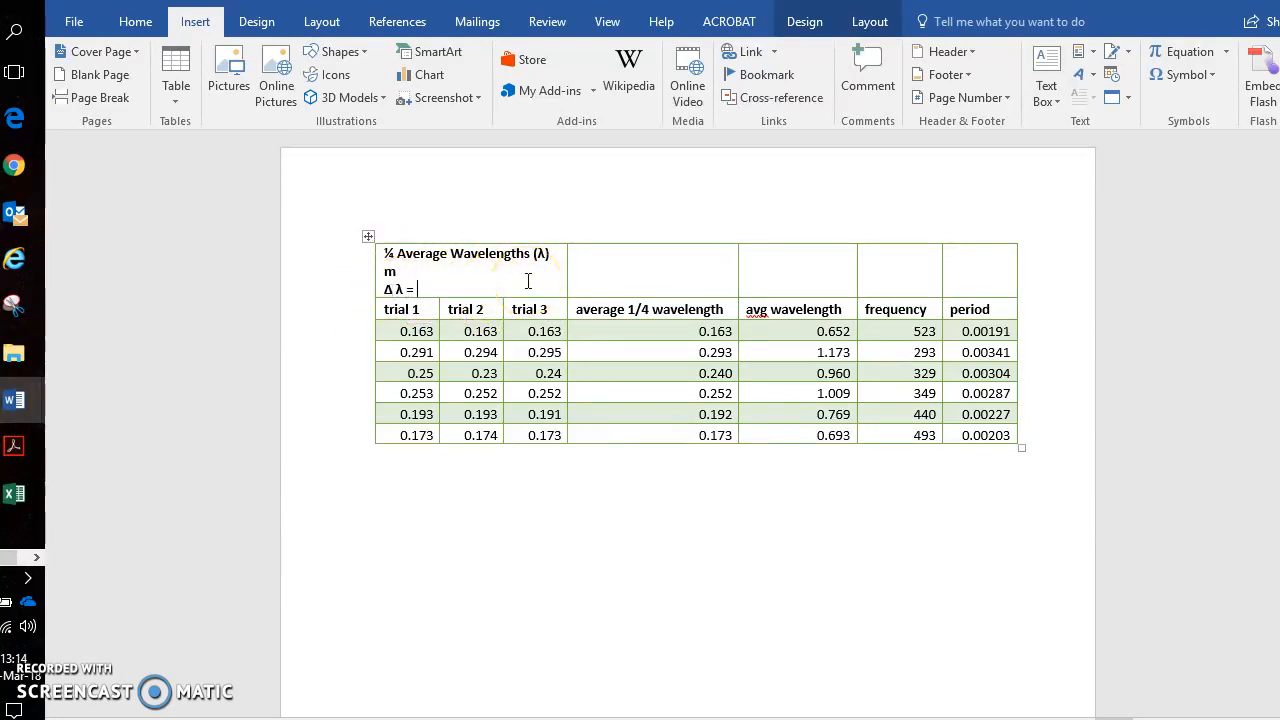
text(1/4)
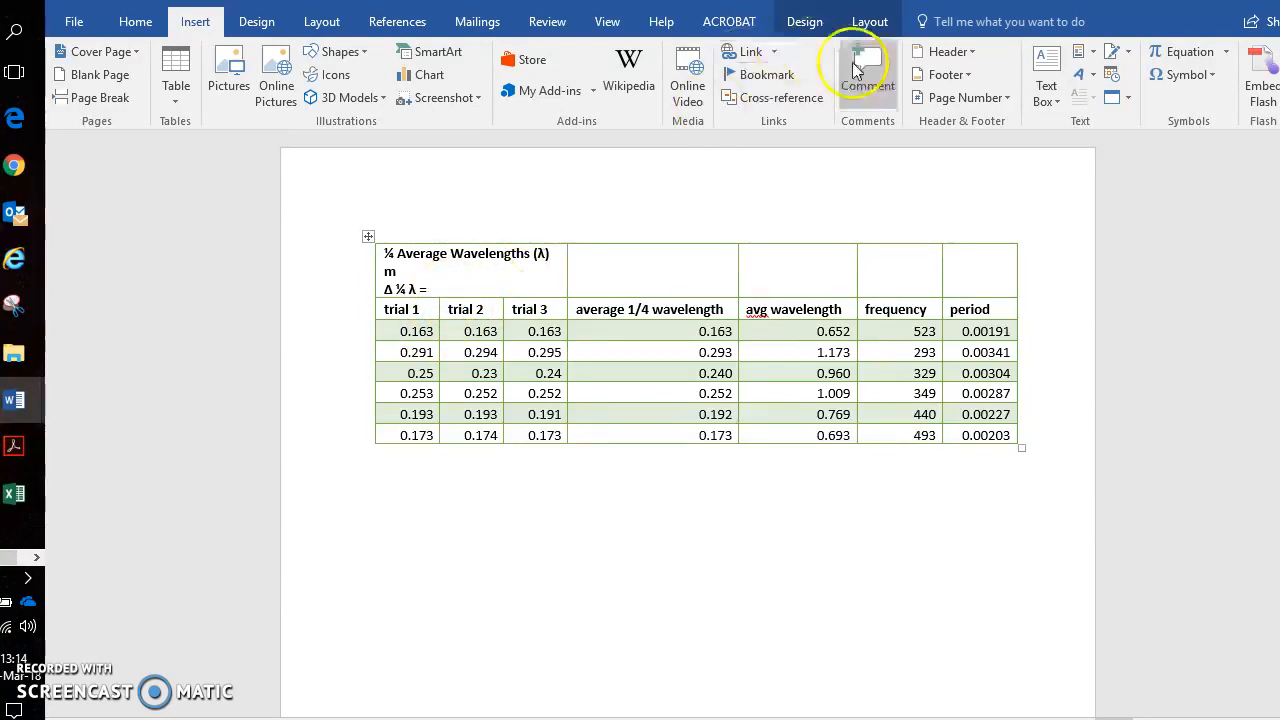
click(1187, 75)
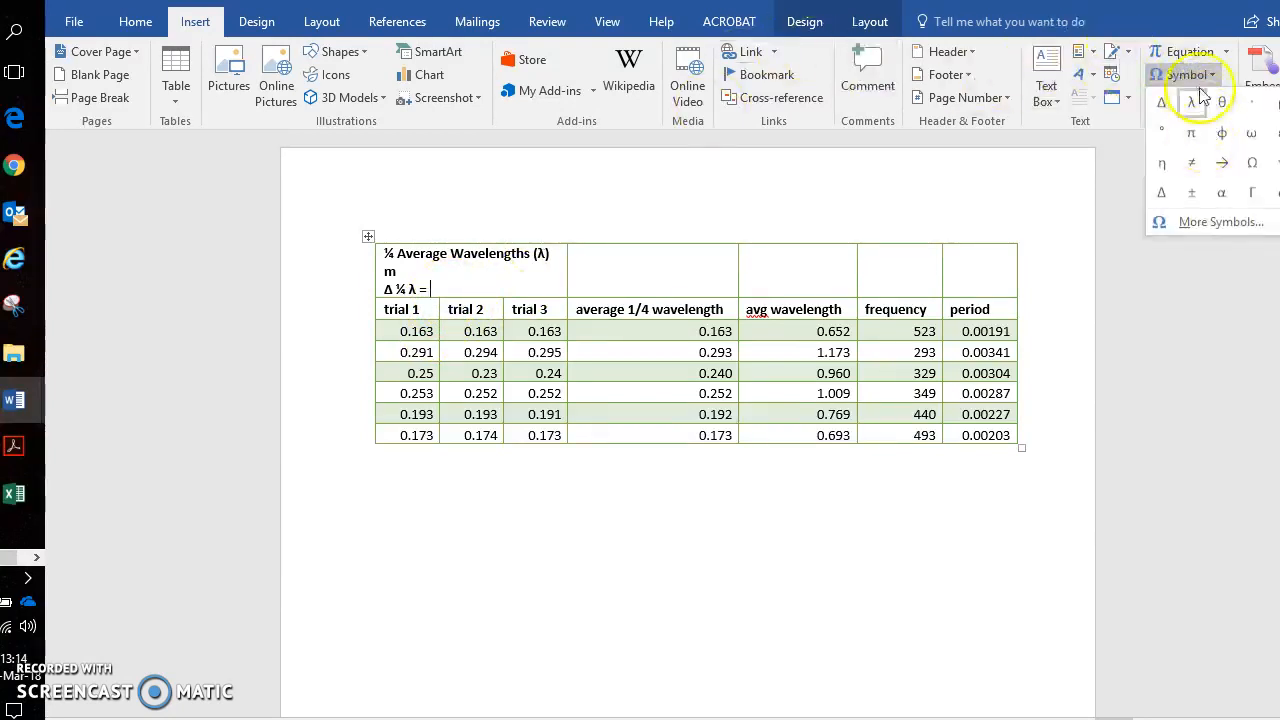
click(1197, 198)
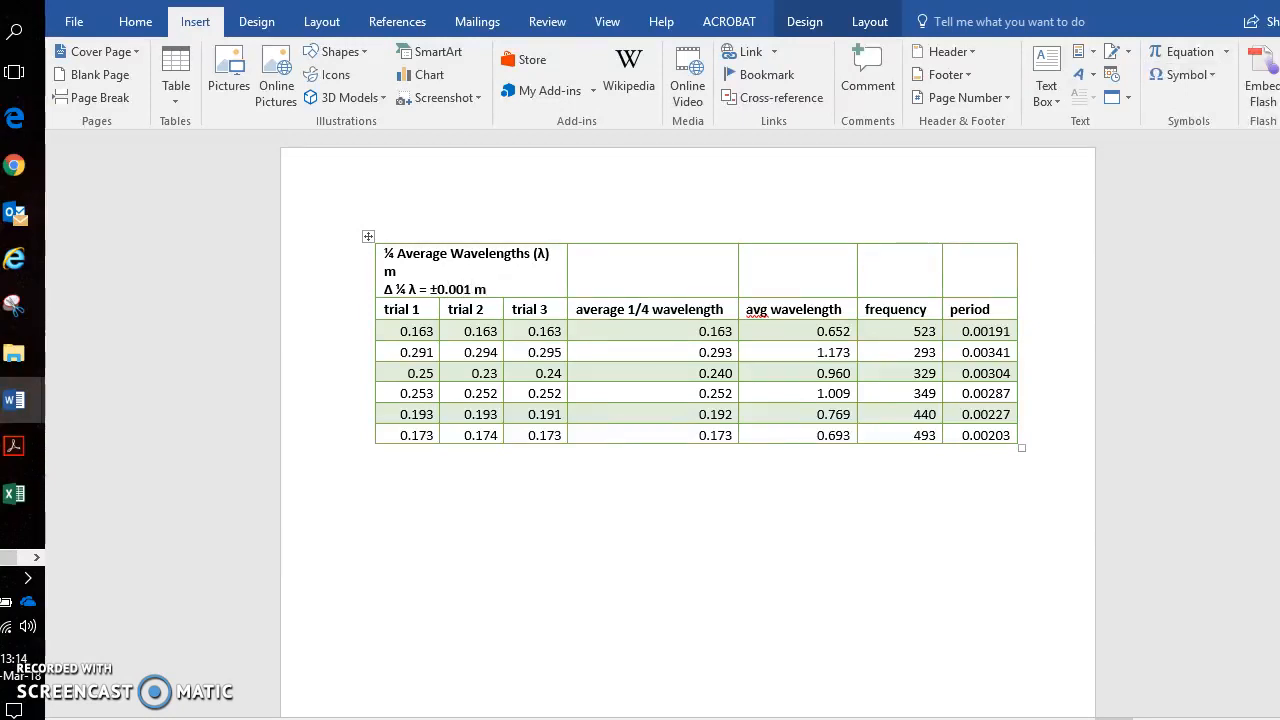
Extend the three trial values in the third data row to three decimals: 0.250, 0.230 and 0.240.
click(435, 377)
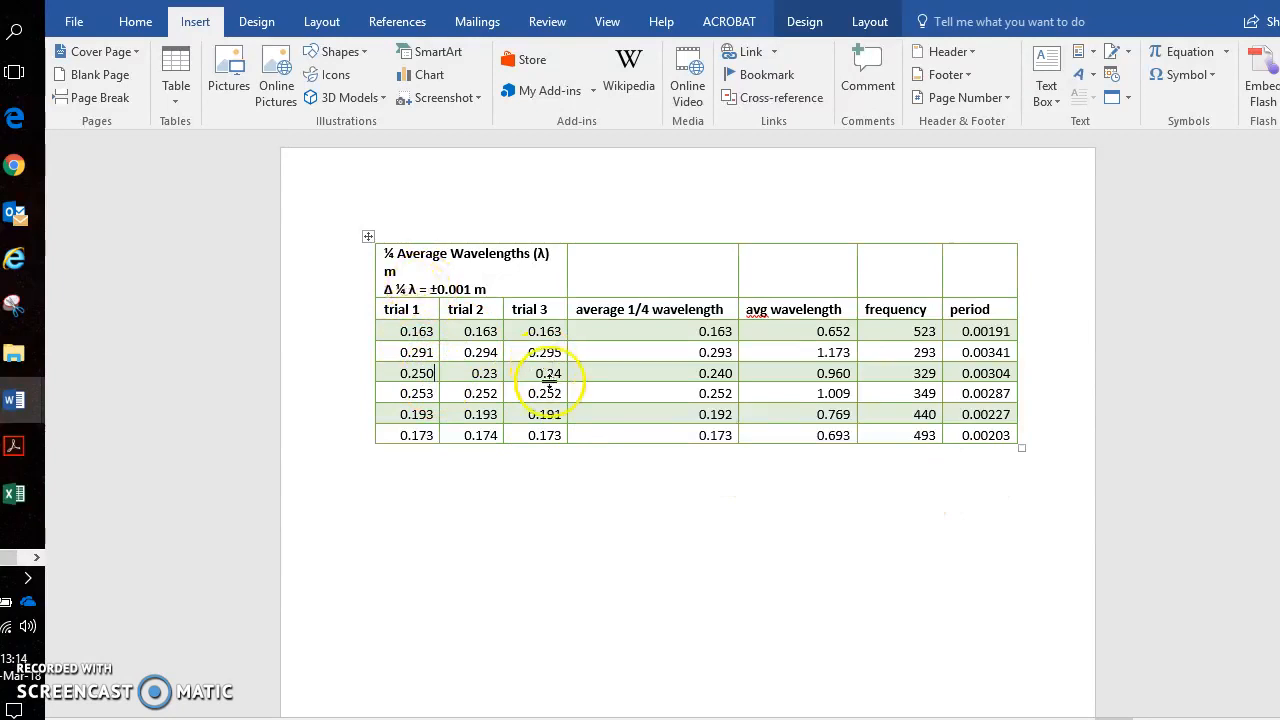
click(496, 375)
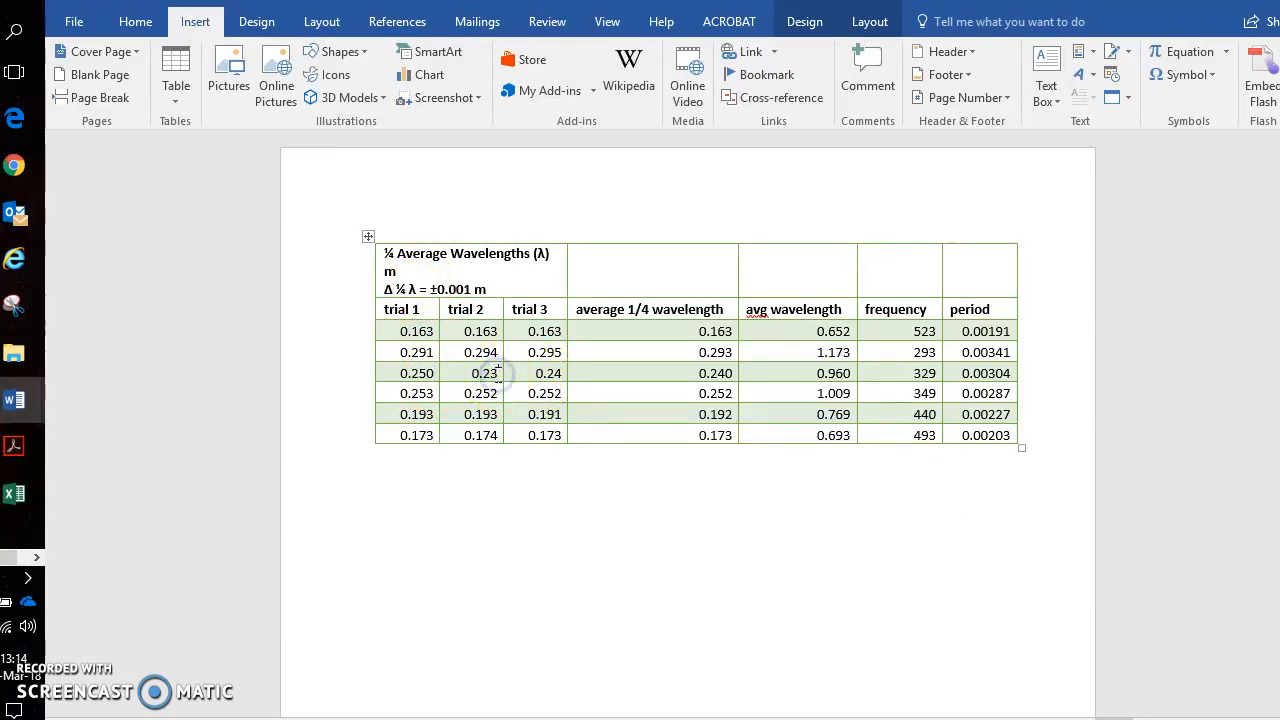
text(0)
click(561, 373)
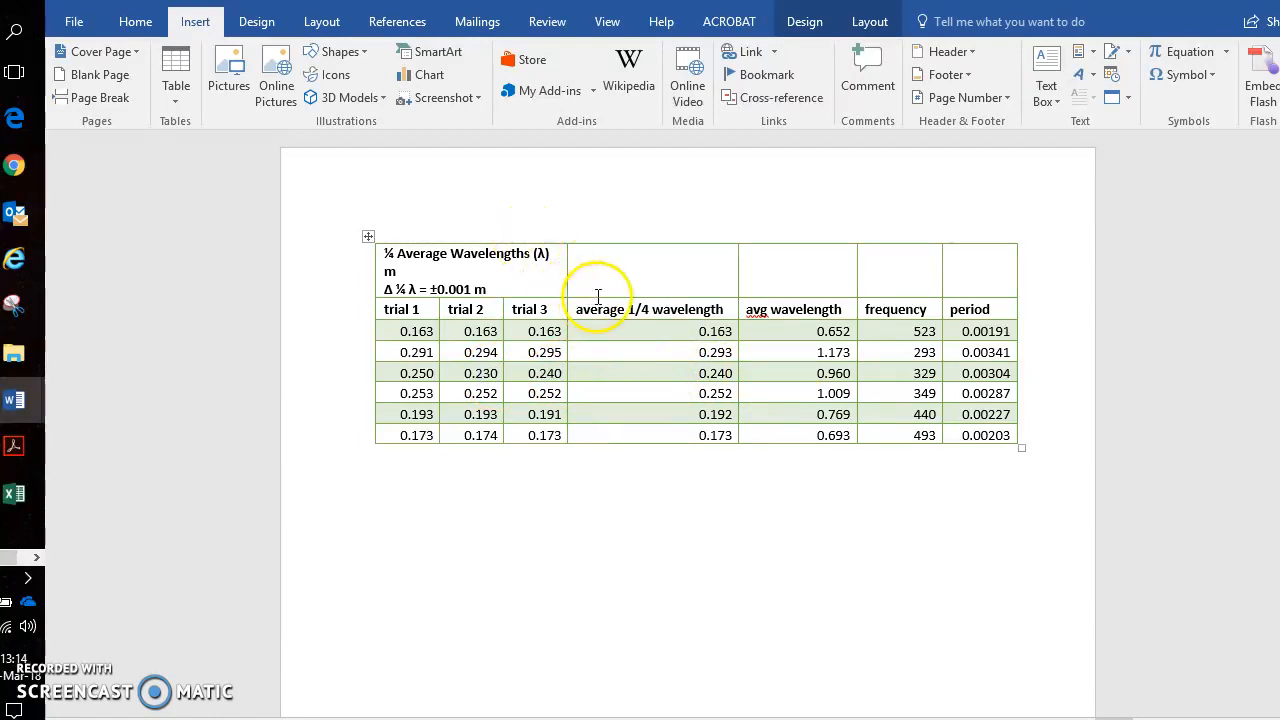
Merge the "average 1/4 wavelength" and "avg wavelength" heading cells each with the blank cell above.
click(612, 265)
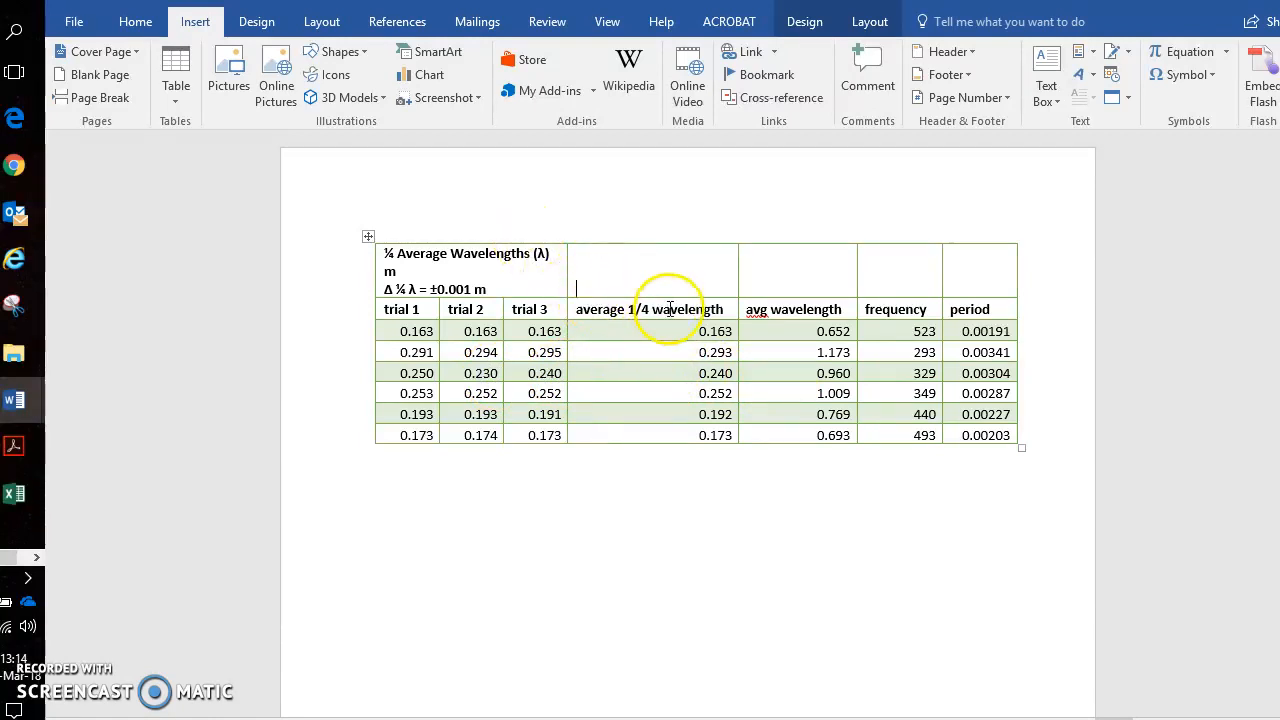
drag(601, 268, 665, 309)
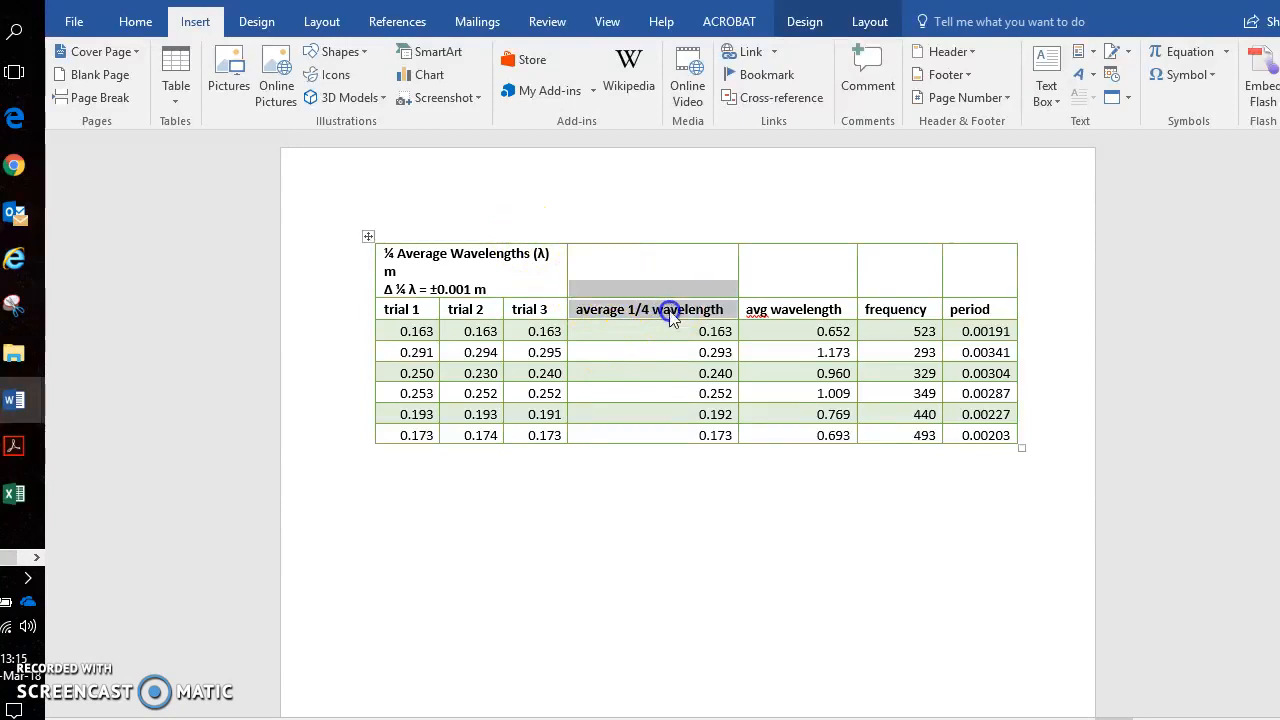
right_click(641, 261)
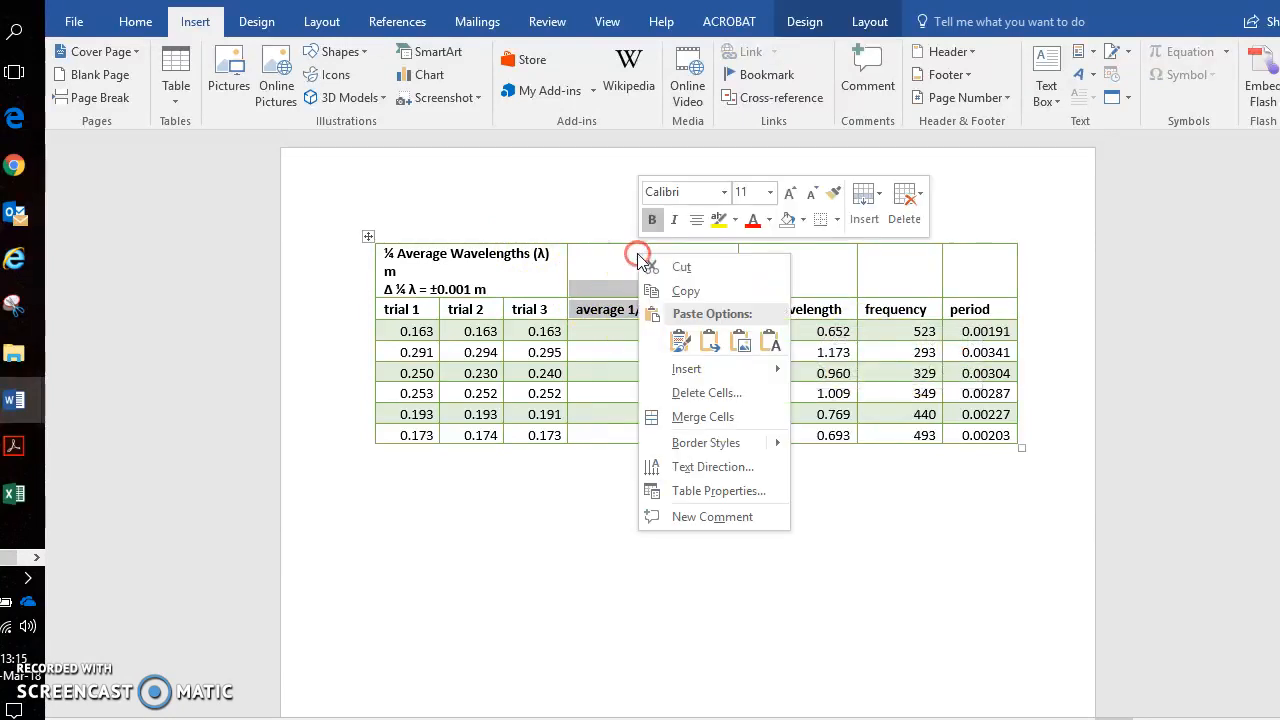
click(703, 417)
click(760, 267)
drag(785, 289, 806, 305)
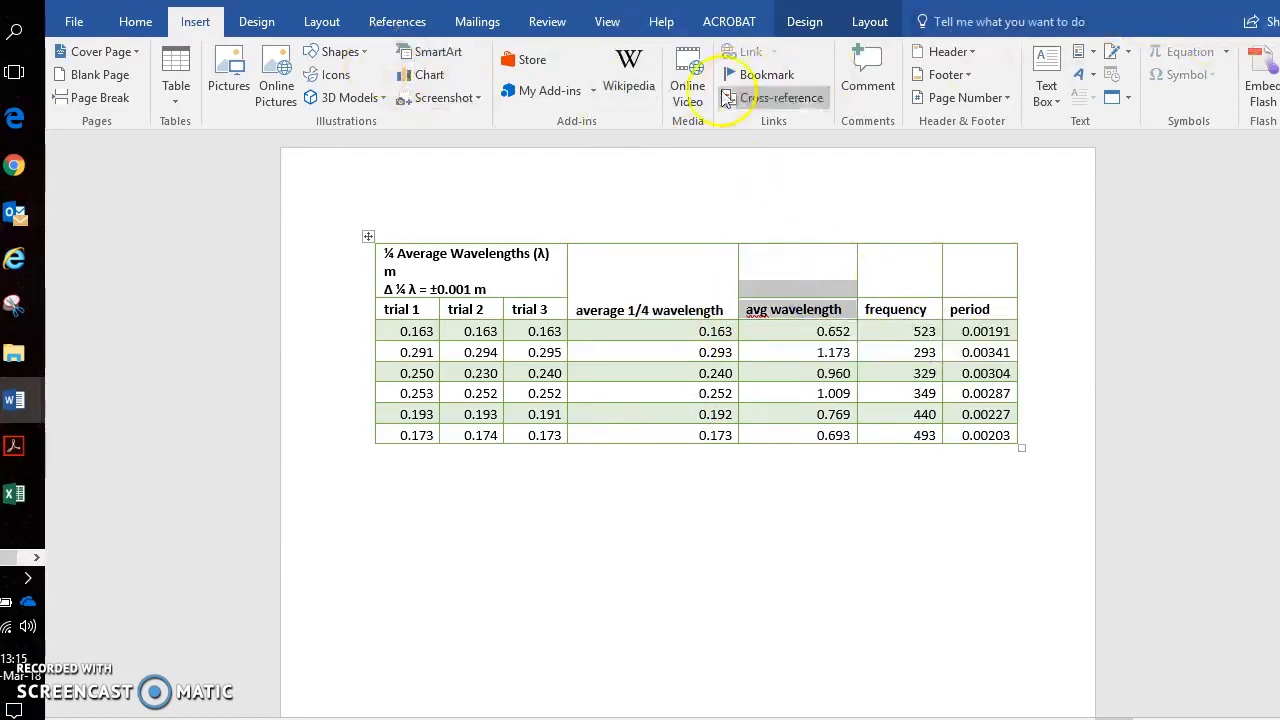
right_click(762, 275)
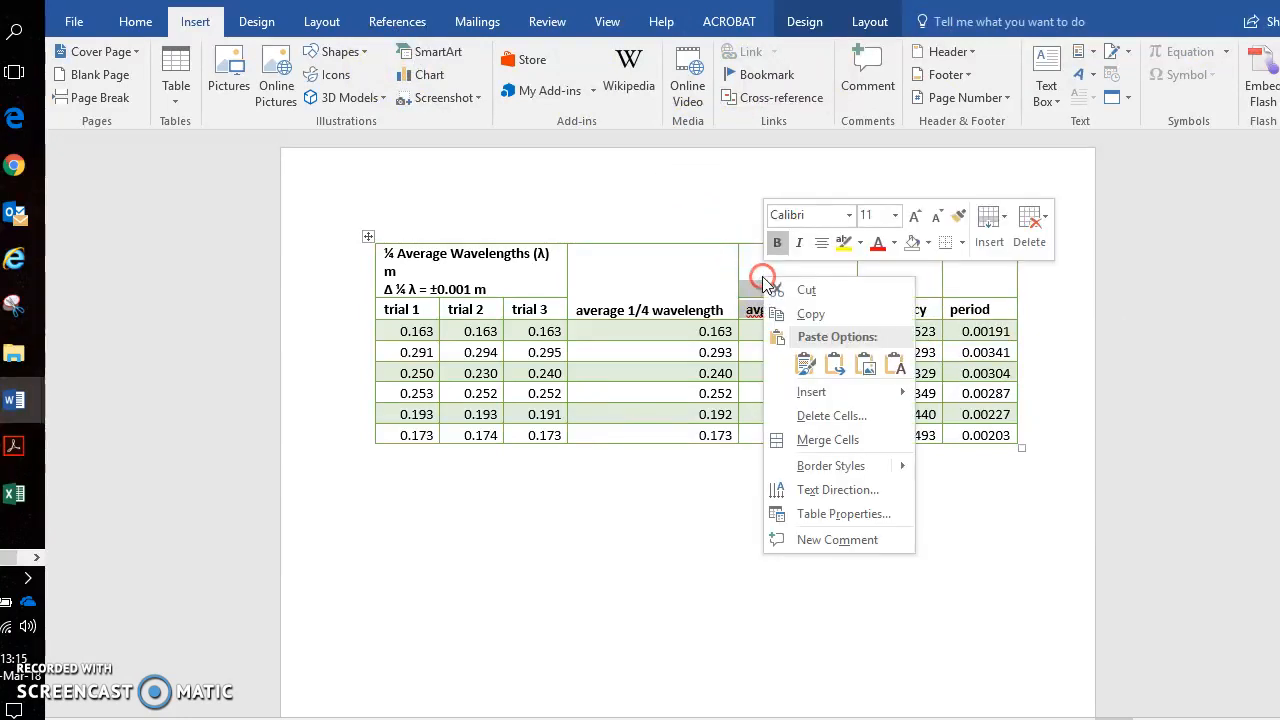
click(829, 441)
Merge the "frequency" and "period" heading cells each with the blank cell above.
click(884, 260)
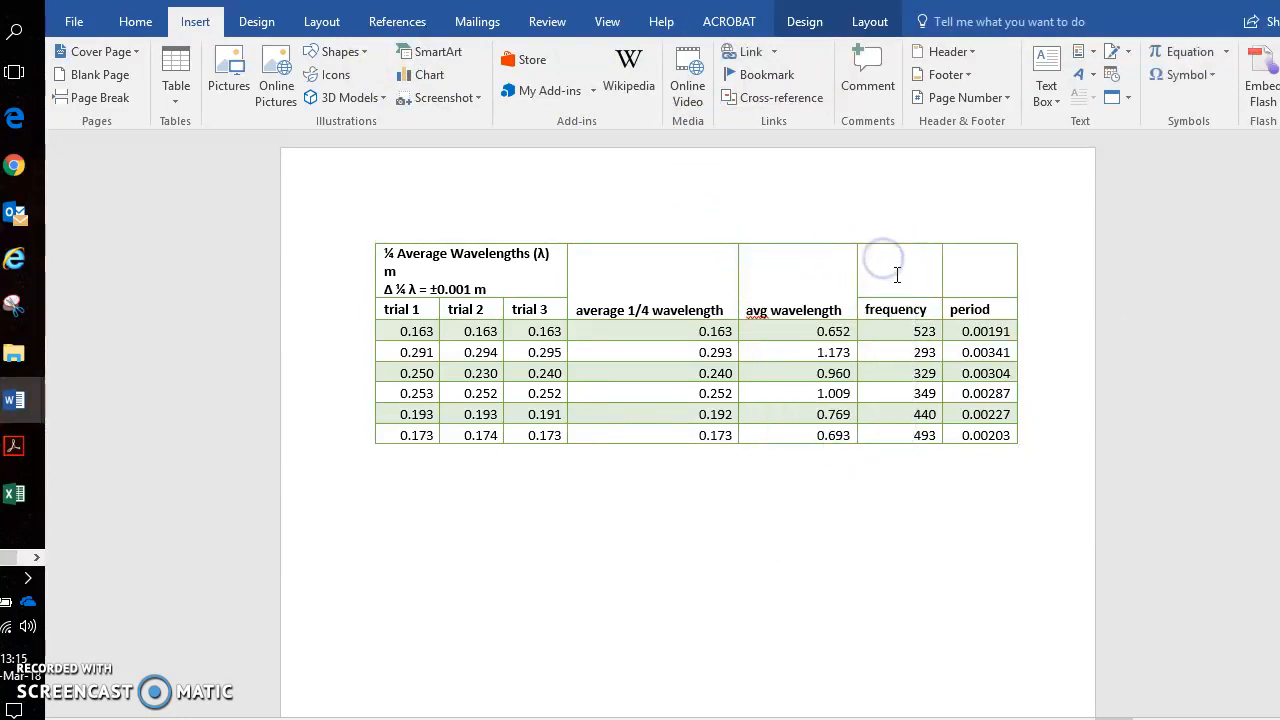
drag(894, 271, 910, 308)
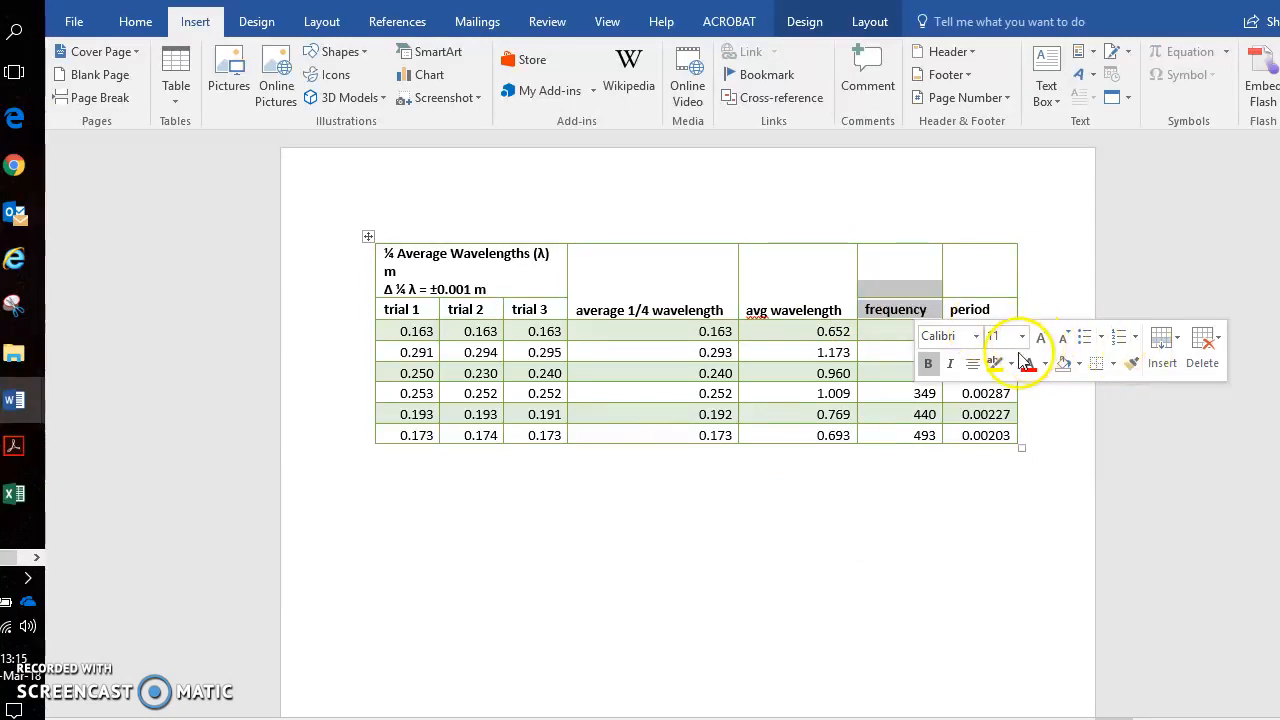
right_click(909, 274)
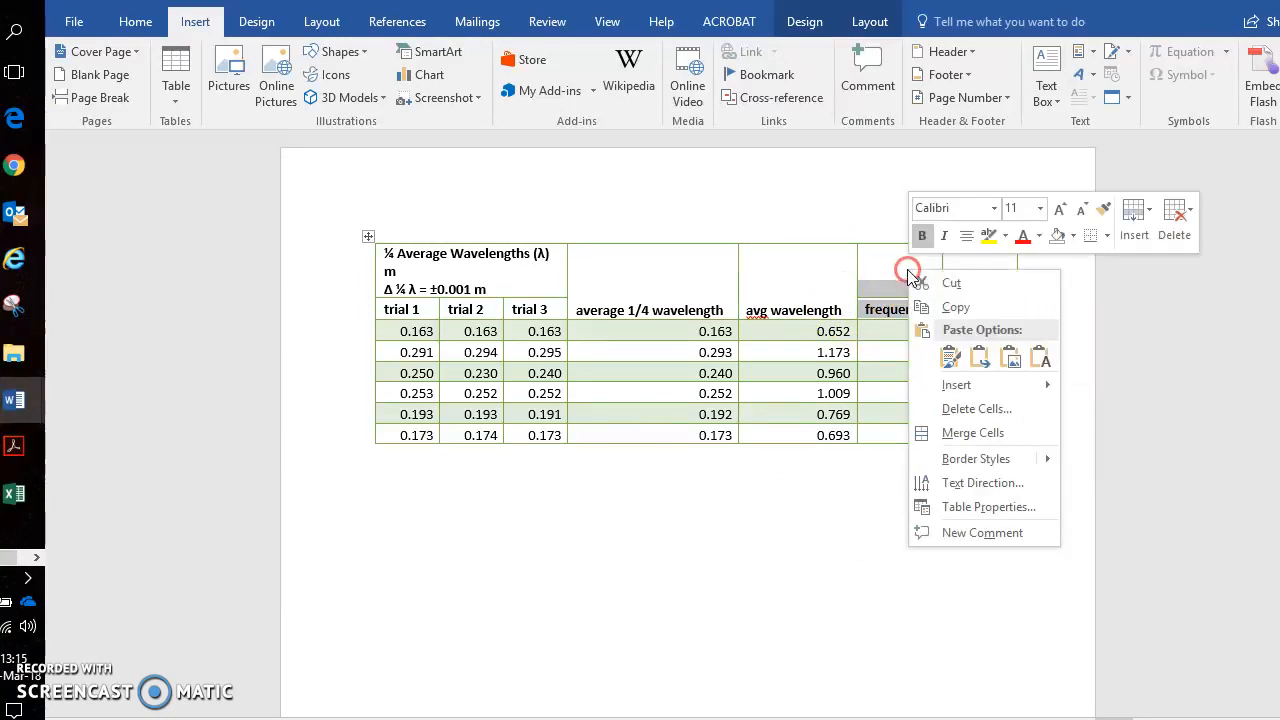
click(972, 436)
drag(963, 267, 982, 306)
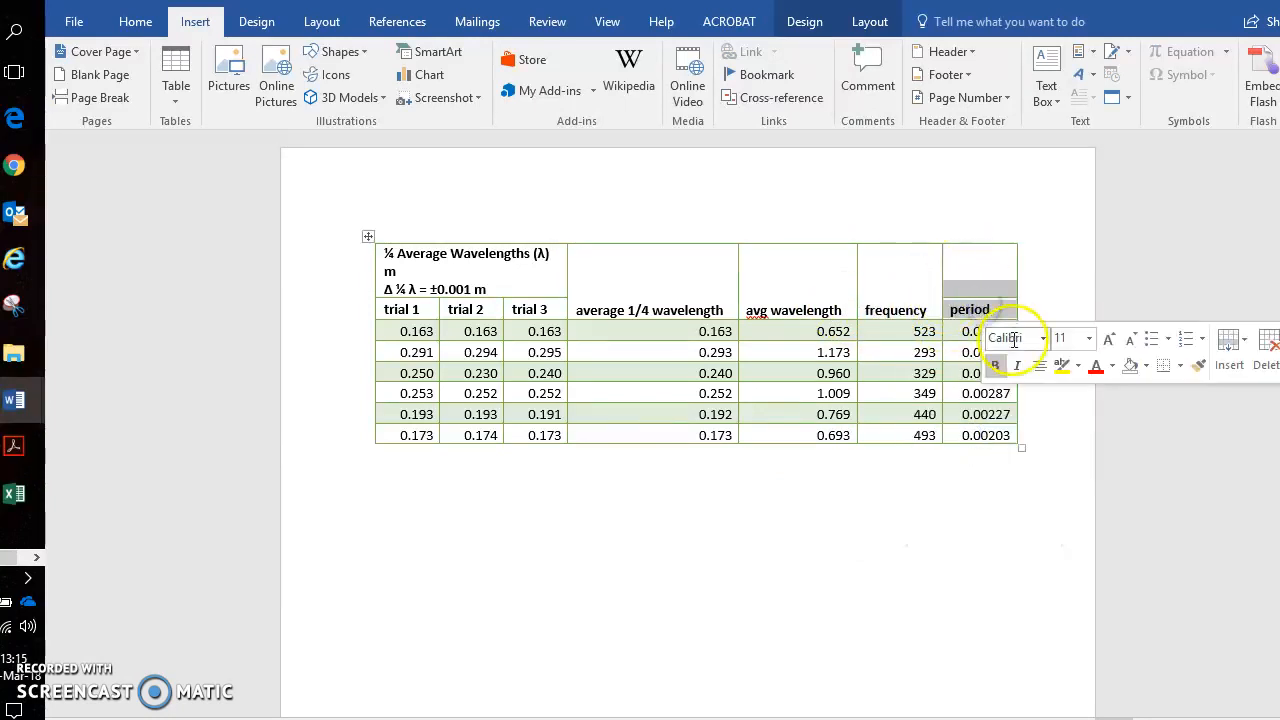
right_click(985, 272)
click(1024, 433)
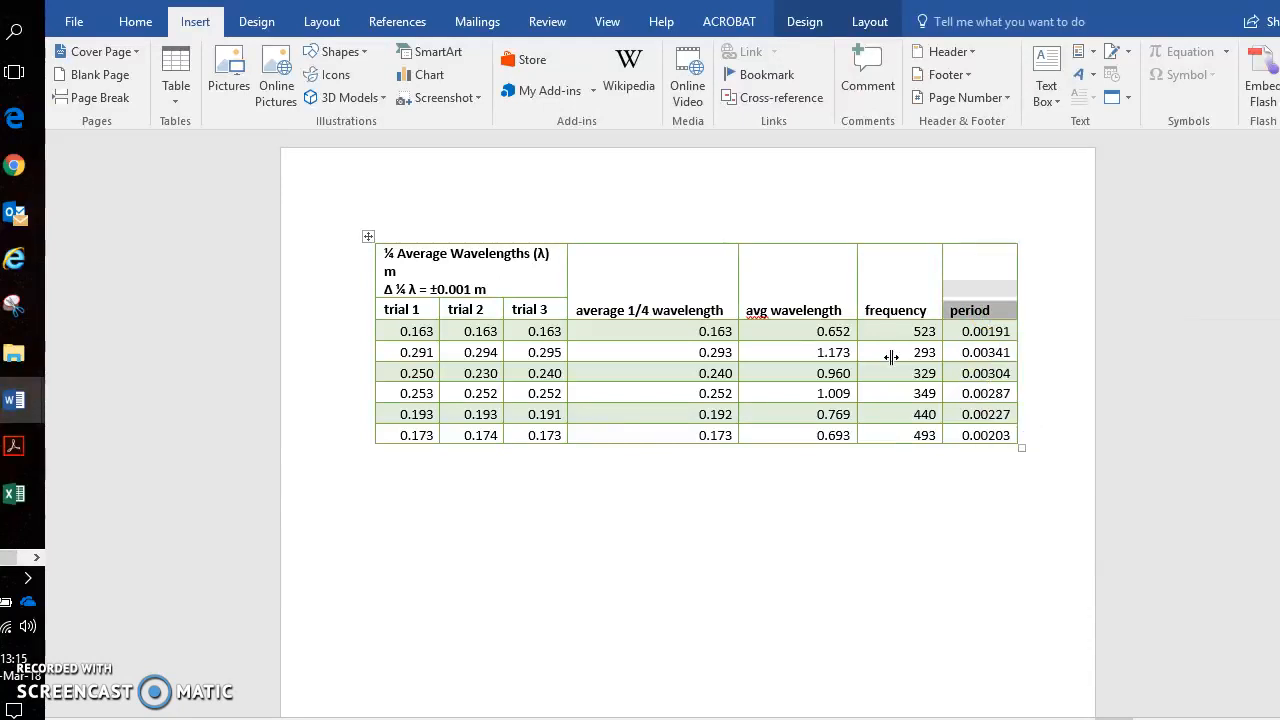
Add a second line with "(λ)" to the "average 1/4 wavelength" heading, copying the symbol from the merged trials heading.
click(674, 277)
click(580, 302)
click(643, 280)
click(729, 302)
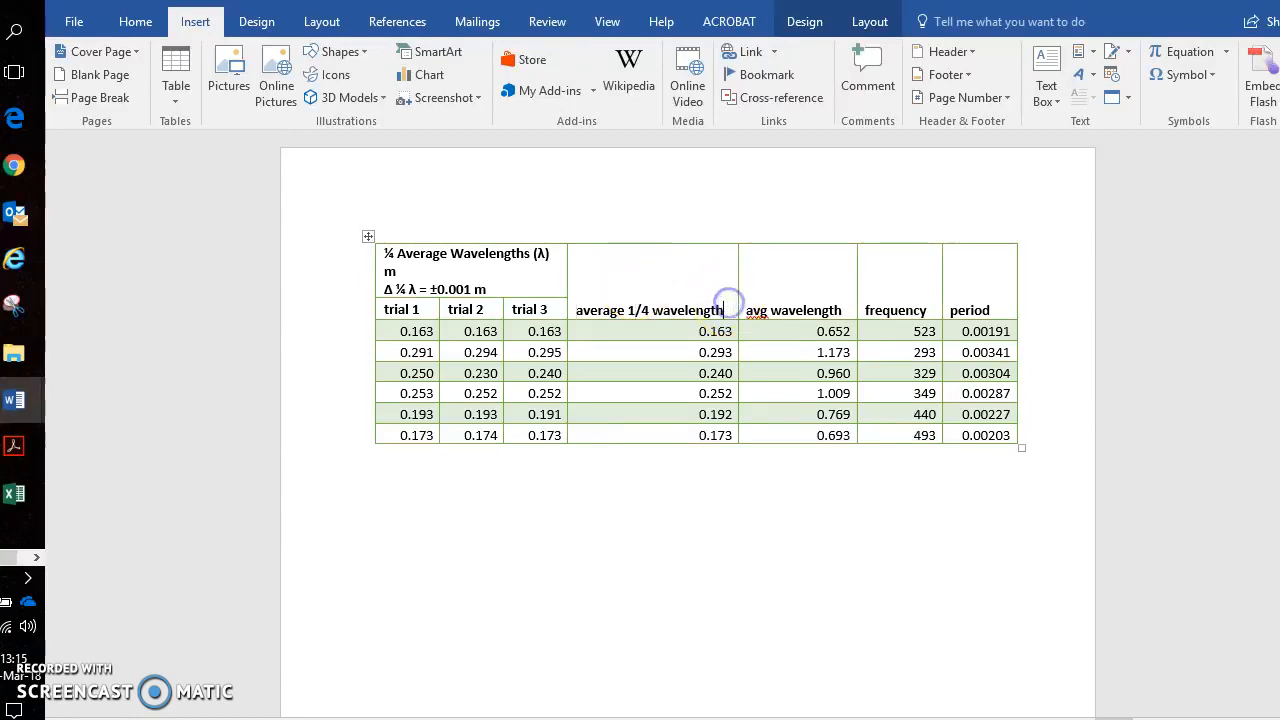
key(Return)
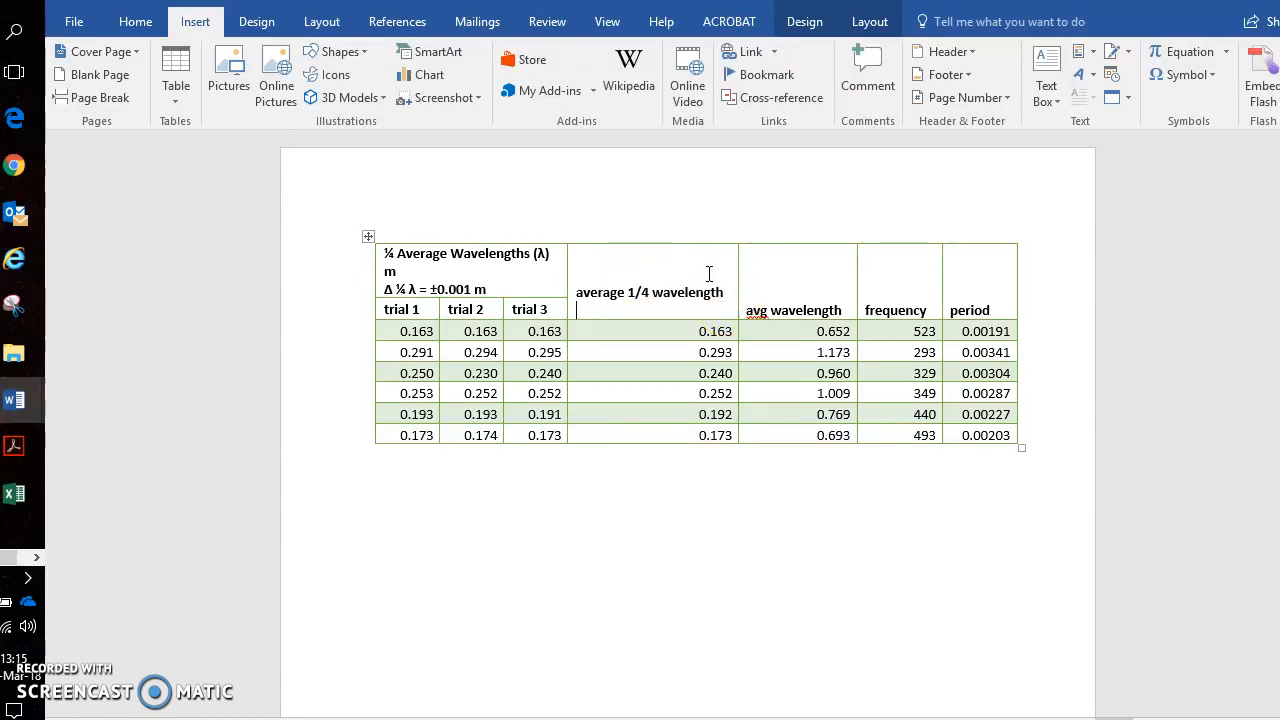
click(542, 256)
click(652, 308)
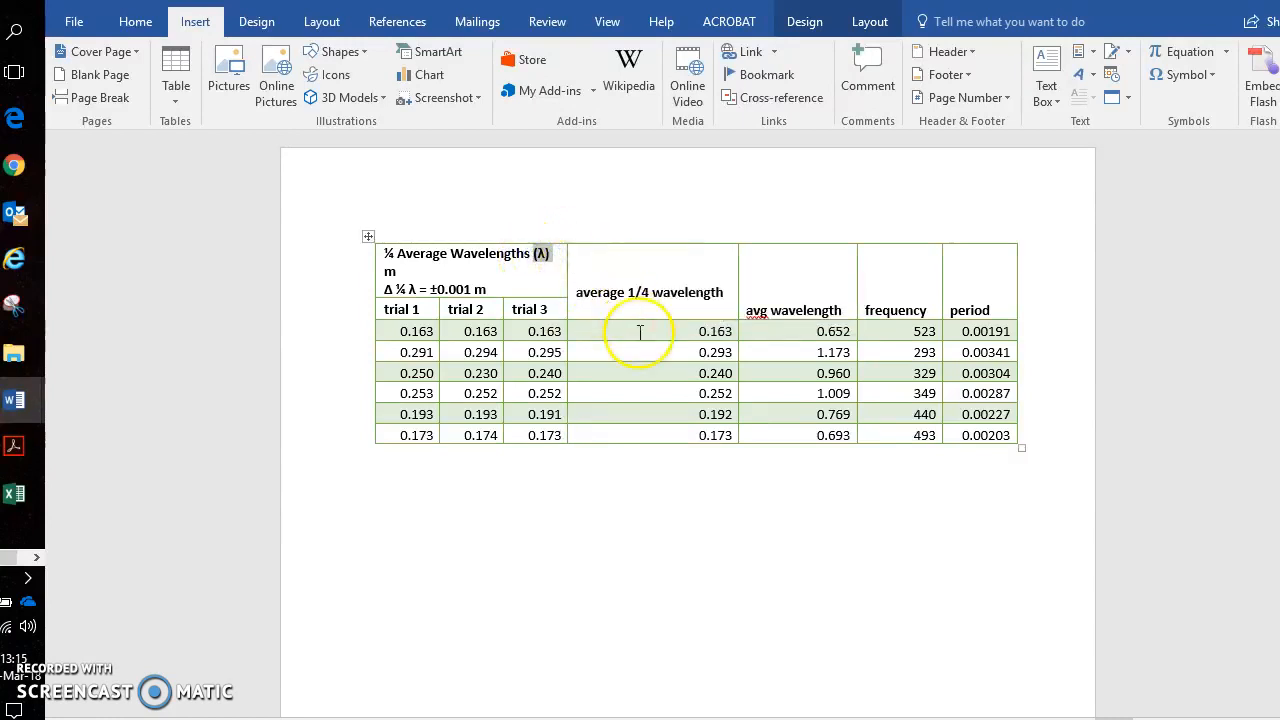
key(ctrl+v)
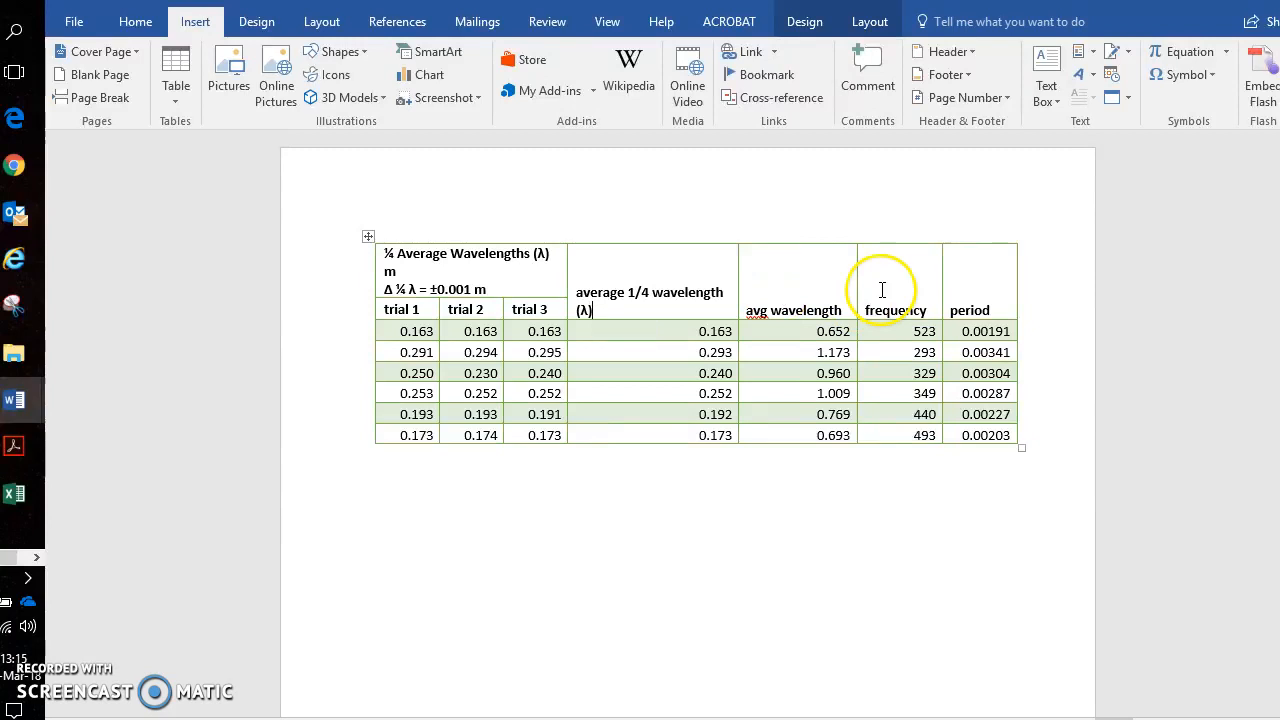
Add a "Meters (m)" line under (λ) in the "average 1/4 wavelength" heading and change the trials heading's unit line to "Meters (m)".
key(Return)
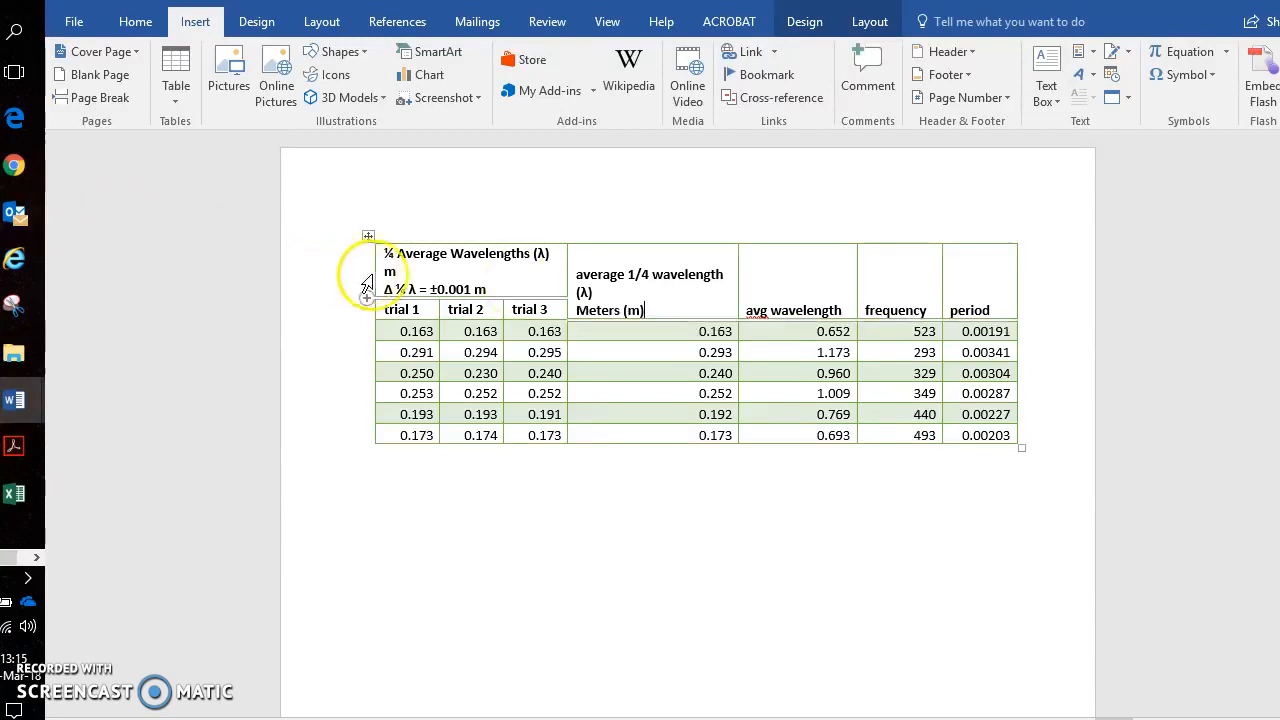
click(397, 272)
text(eters (m)
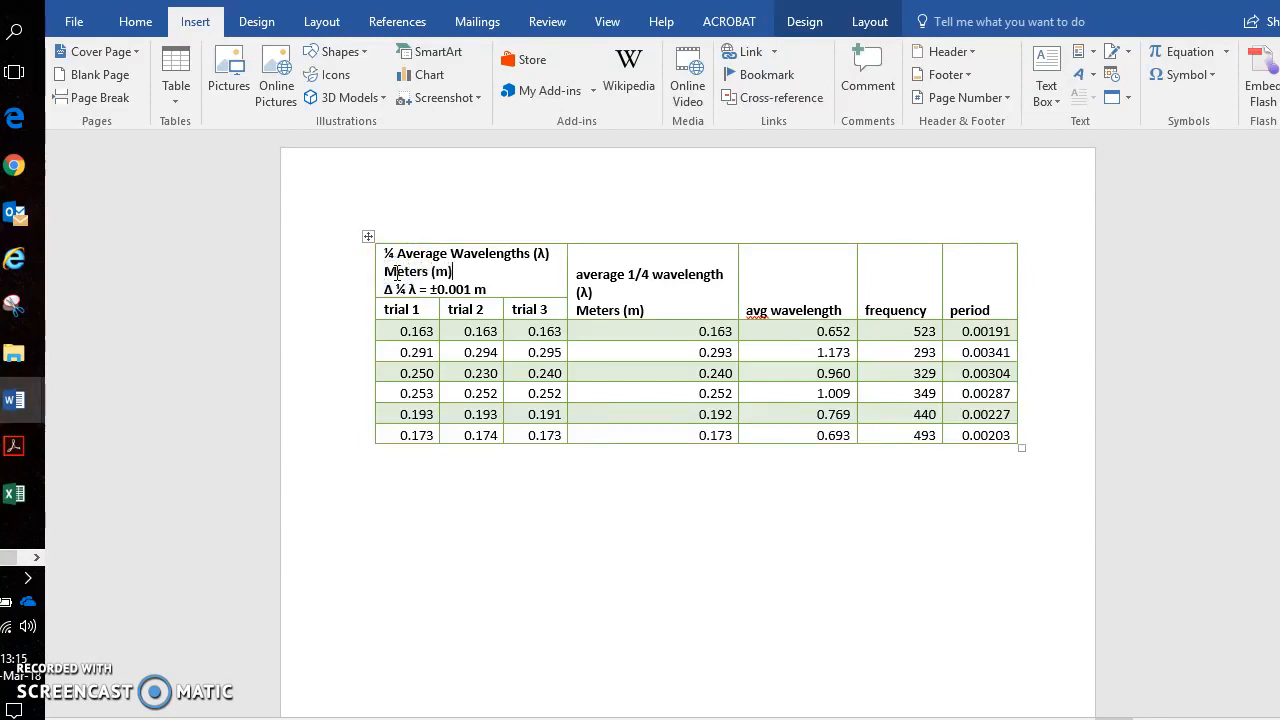
Copy the uncertainty line from the trials heading onto a new line of the "average 1/4 wavelength" heading and remove its ¼.
click(686, 309)
key(Return)
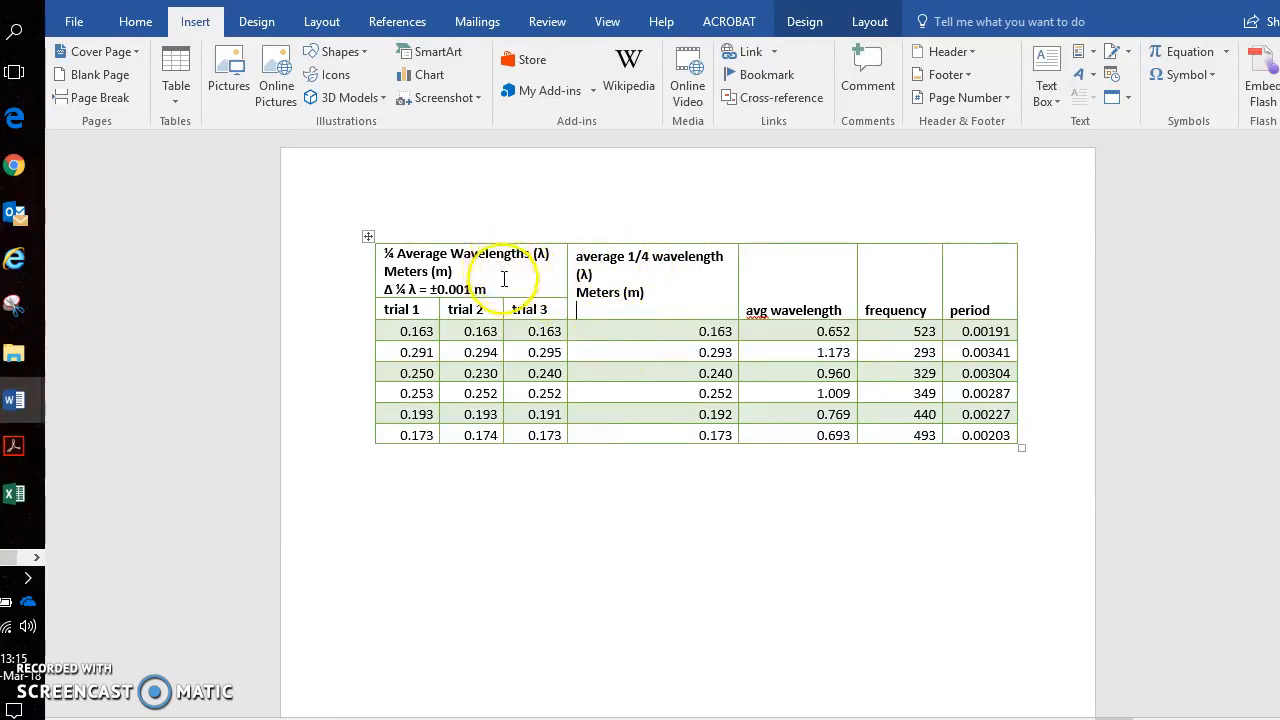
drag(496, 289, 398, 289)
click(625, 312)
key(ctrl+v)
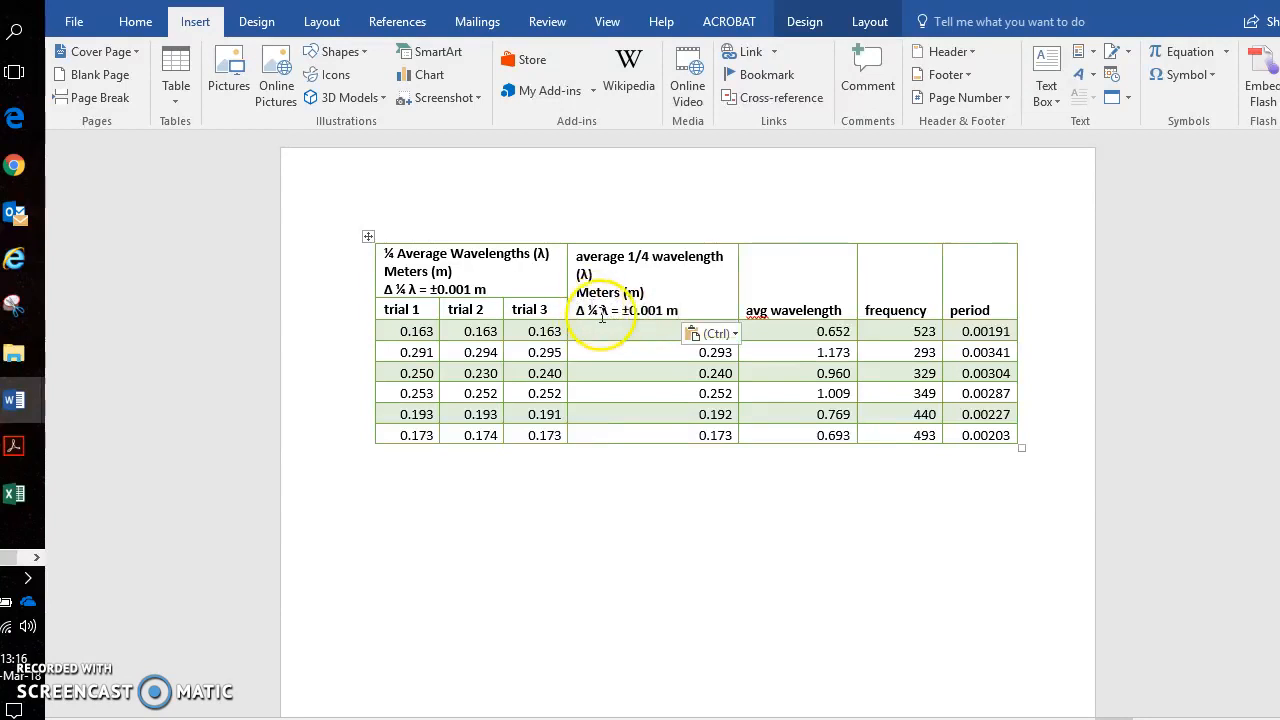
key(BackSpace)
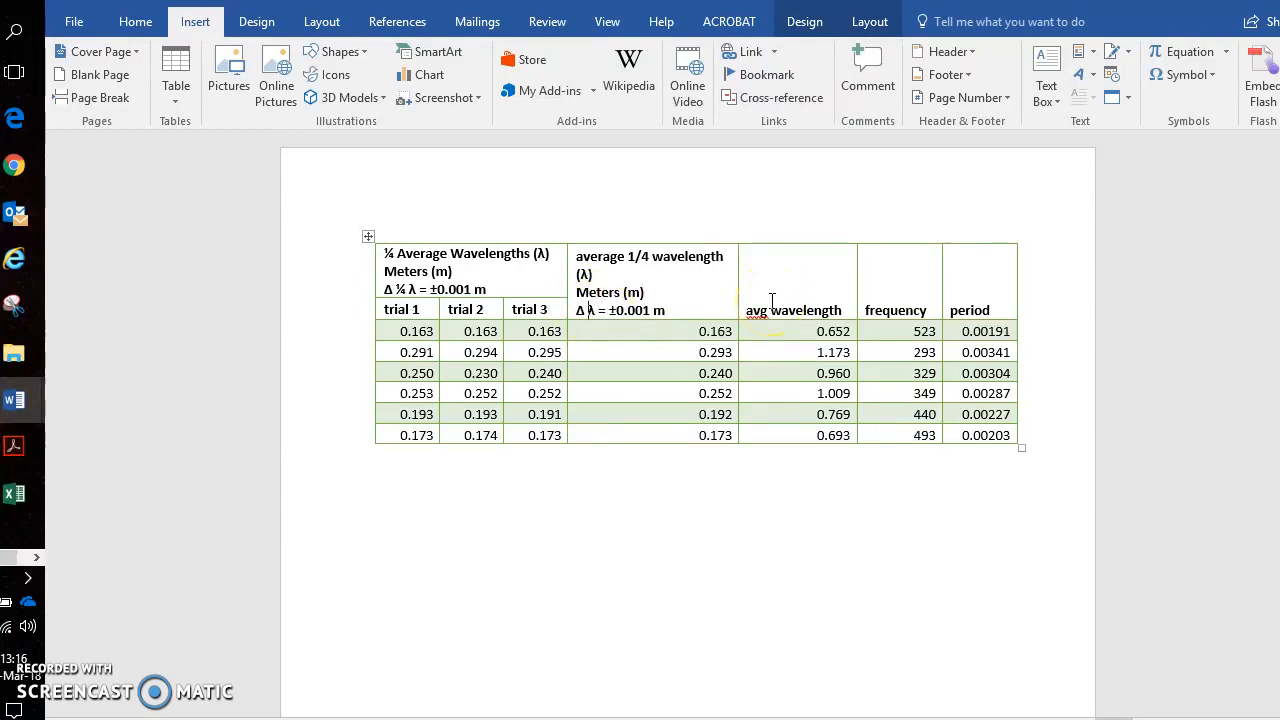
Set the uncertainty in the "average 1/4 wavelength" heading to ±0.002 m and add a new line below "avg wavelength".
click(650, 310)
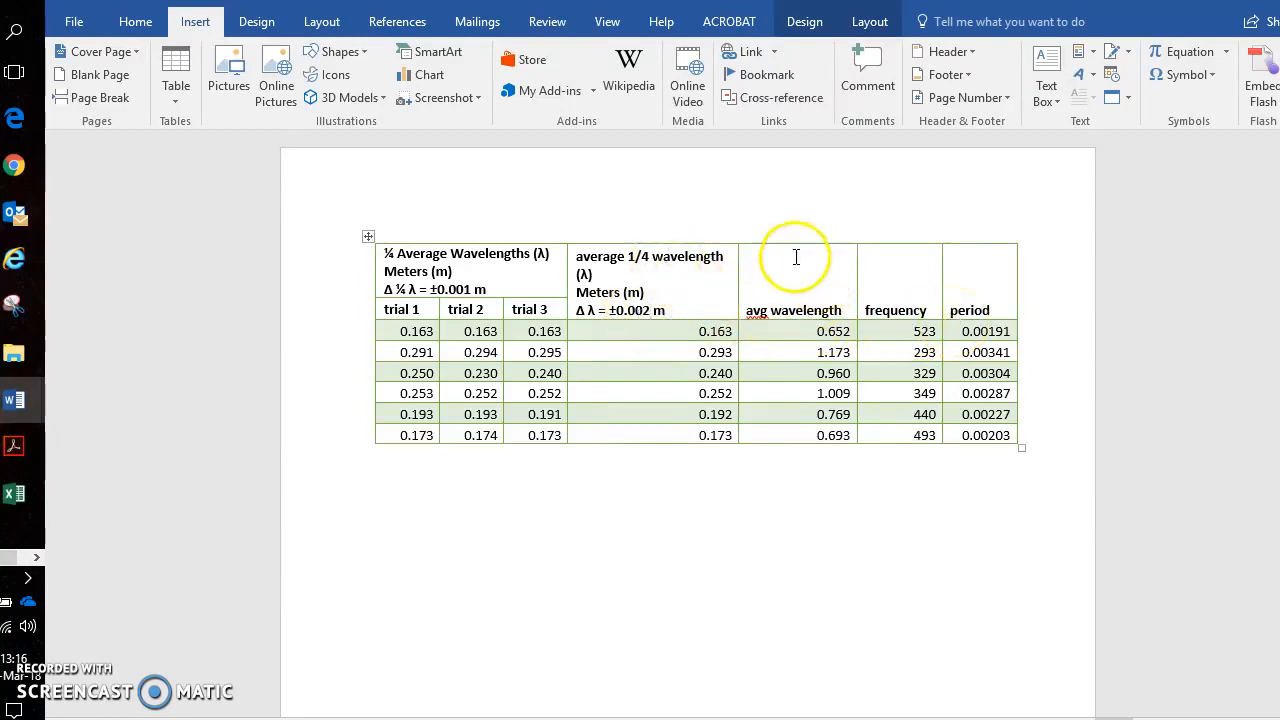
click(851, 305)
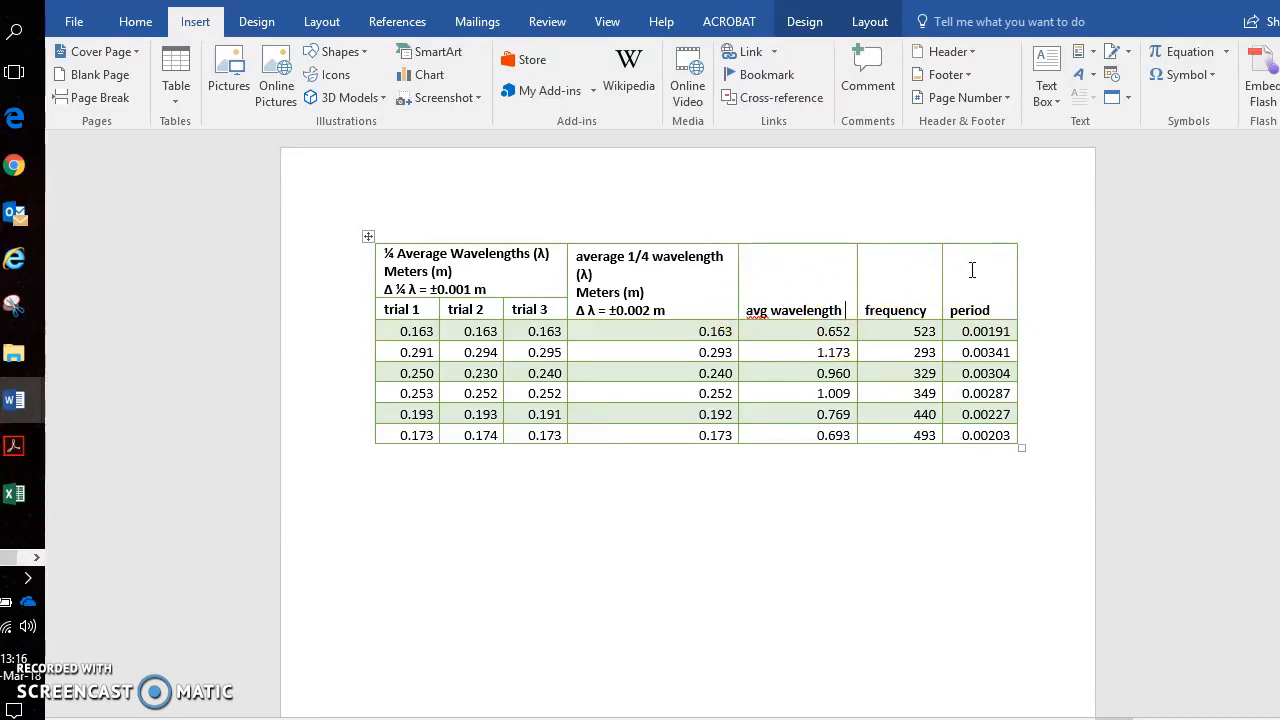
key(Return)
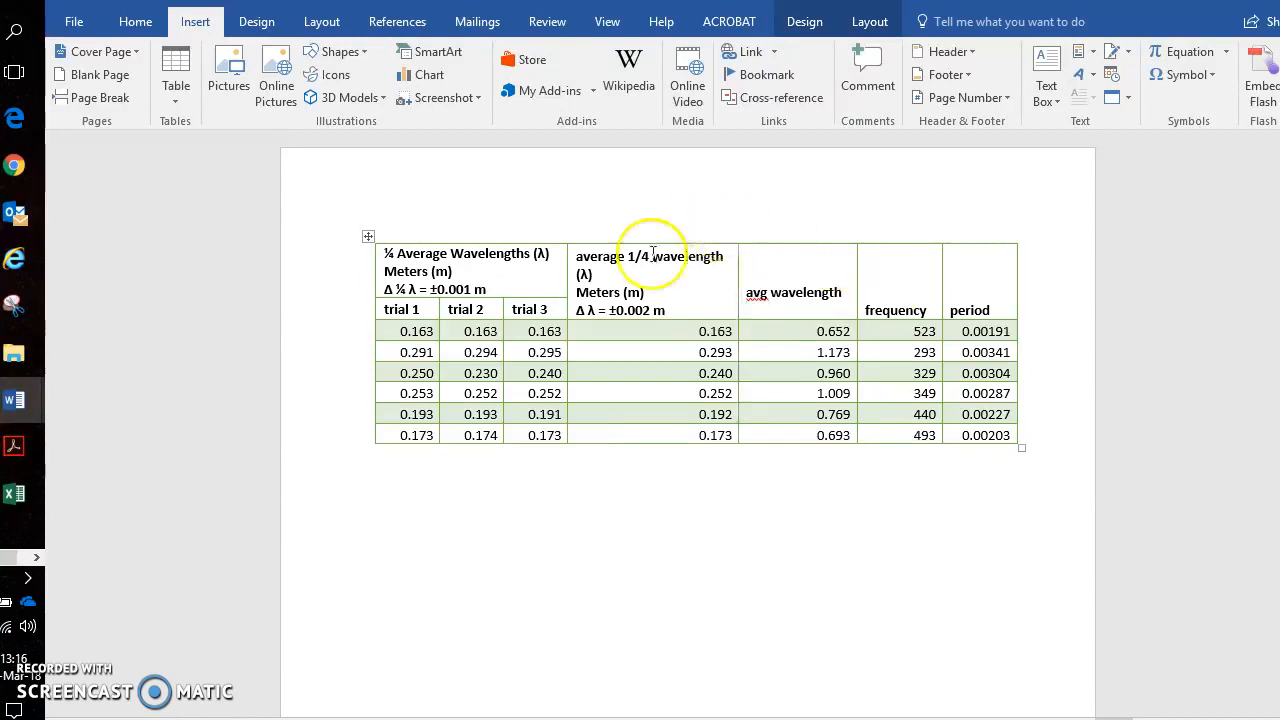
click(650, 313)
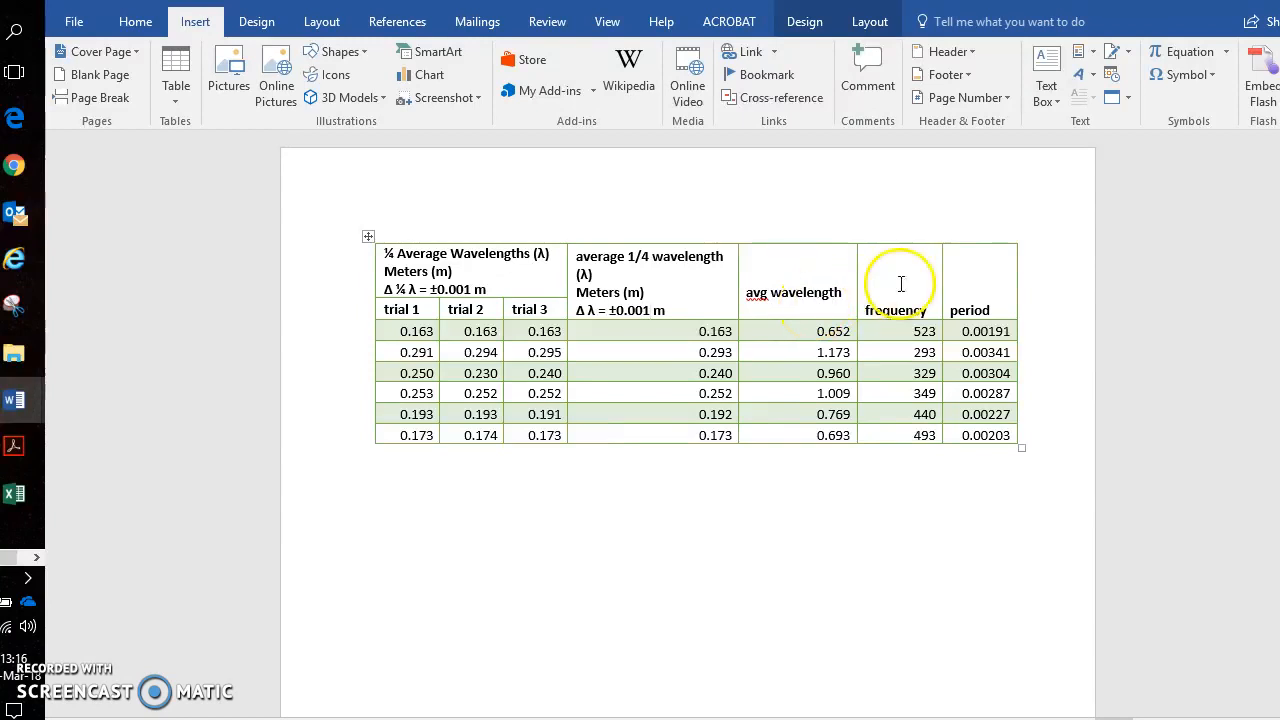
click(847, 291)
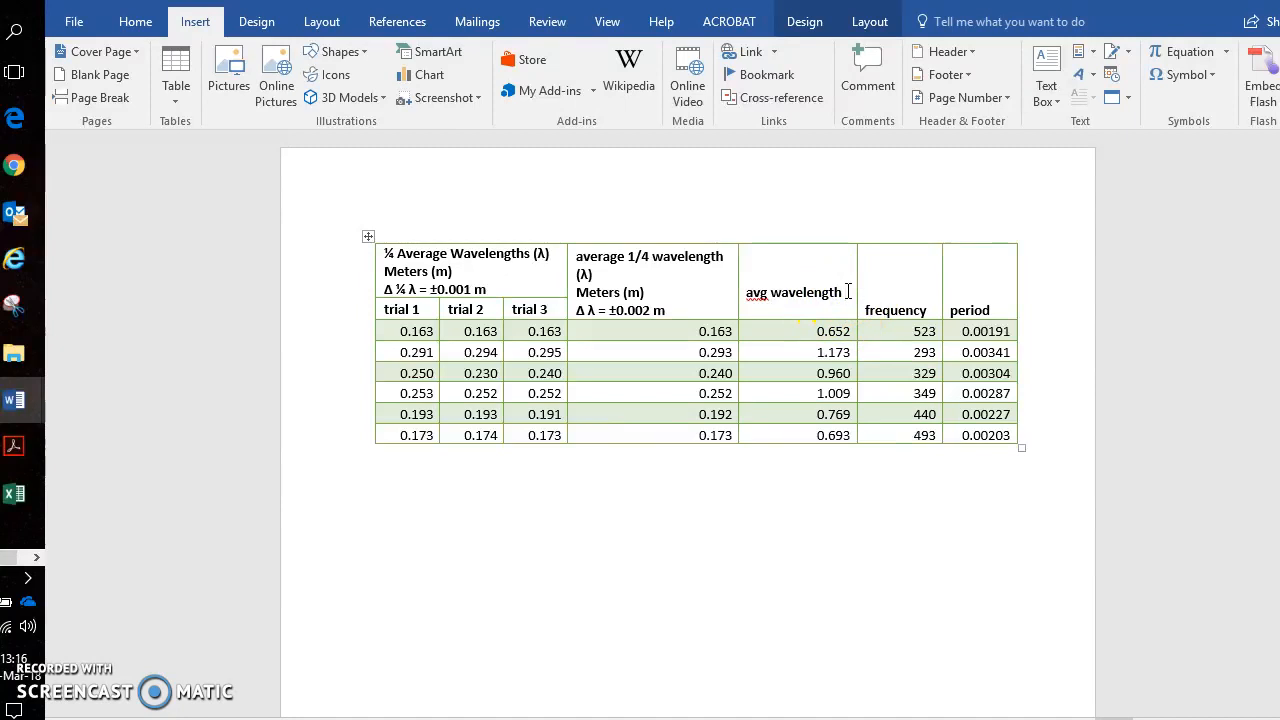
Copy the (λ), Meters (m) and Δ λ = ±0.002 m lines from the "average 1/4 wavelength" heading into the "avg wavelength" heading.
drag(577, 272, 662, 312)
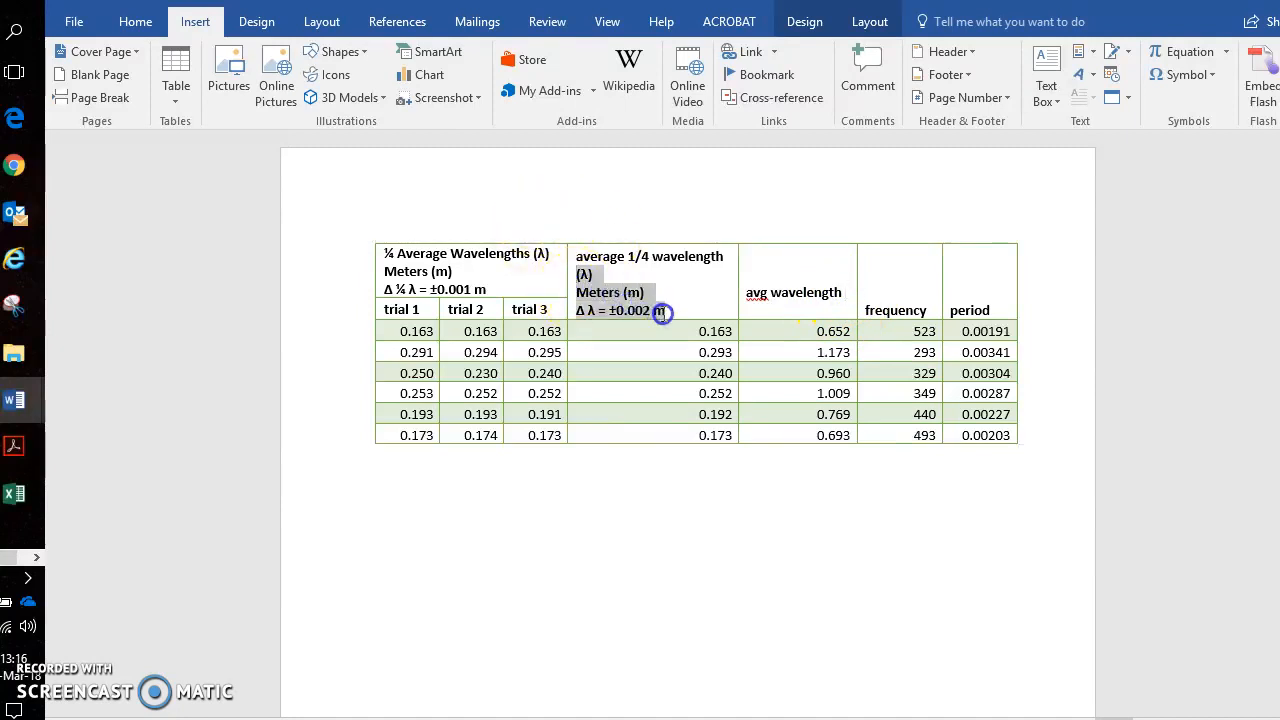
click(790, 305)
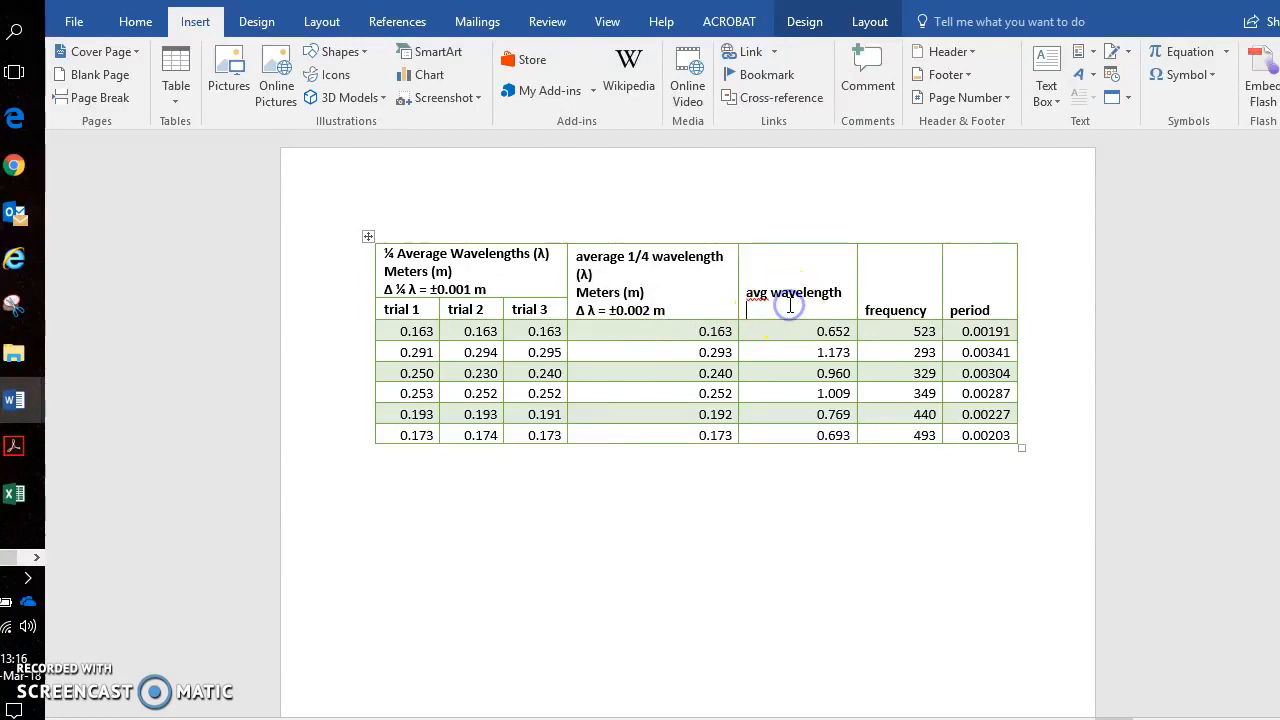
key(ctrl+v)
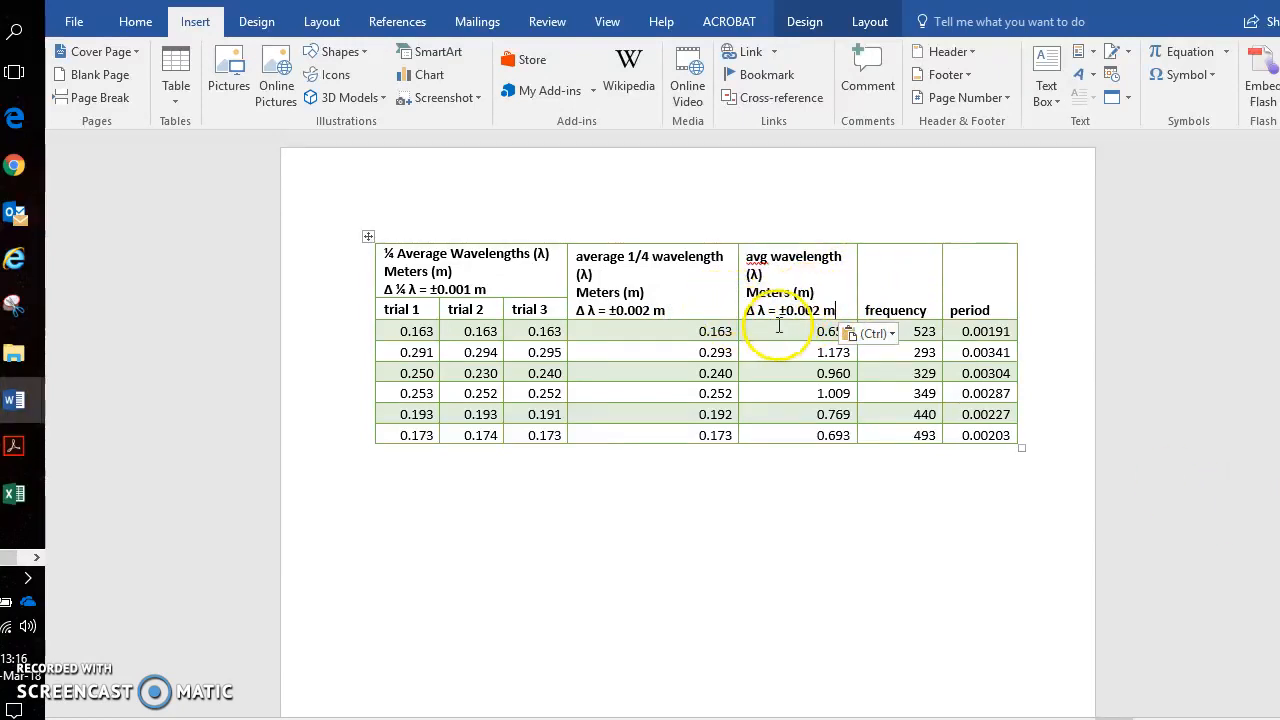
Change the frequency heading to "Frequency (f)" with a "Hertz (Hz)" unit line and a new line below it.
click(927, 308)
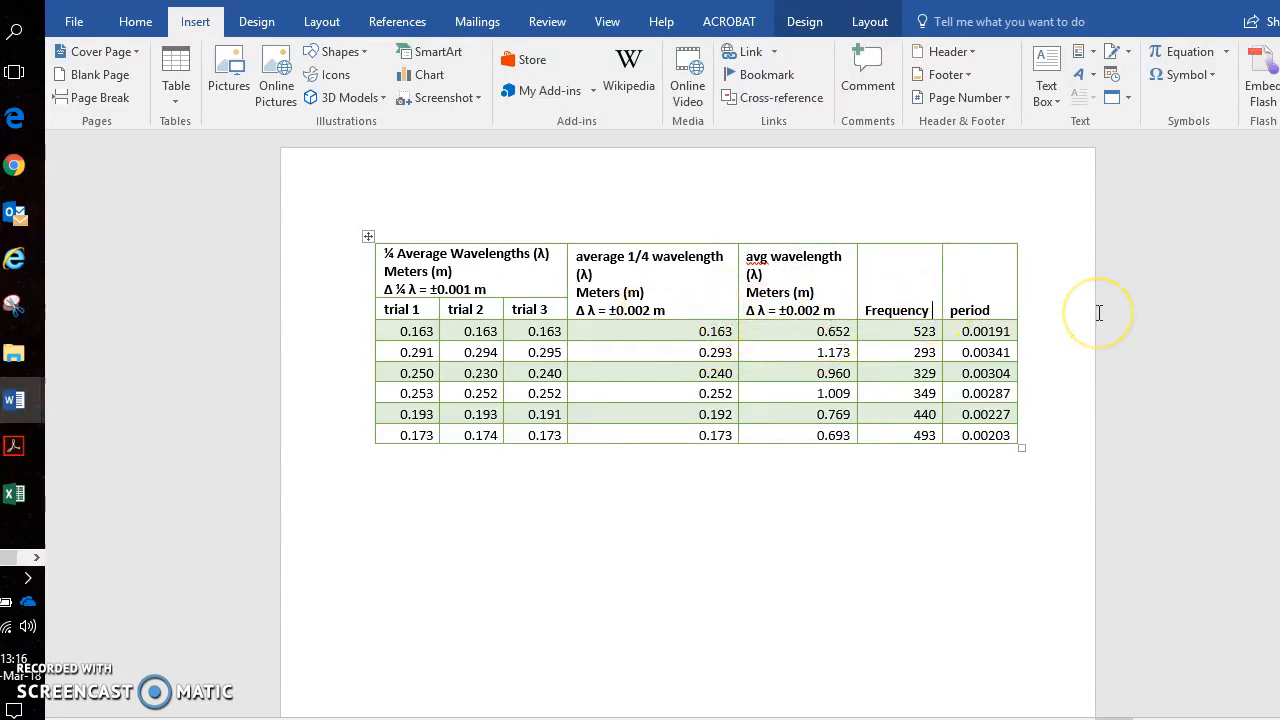
text((f)
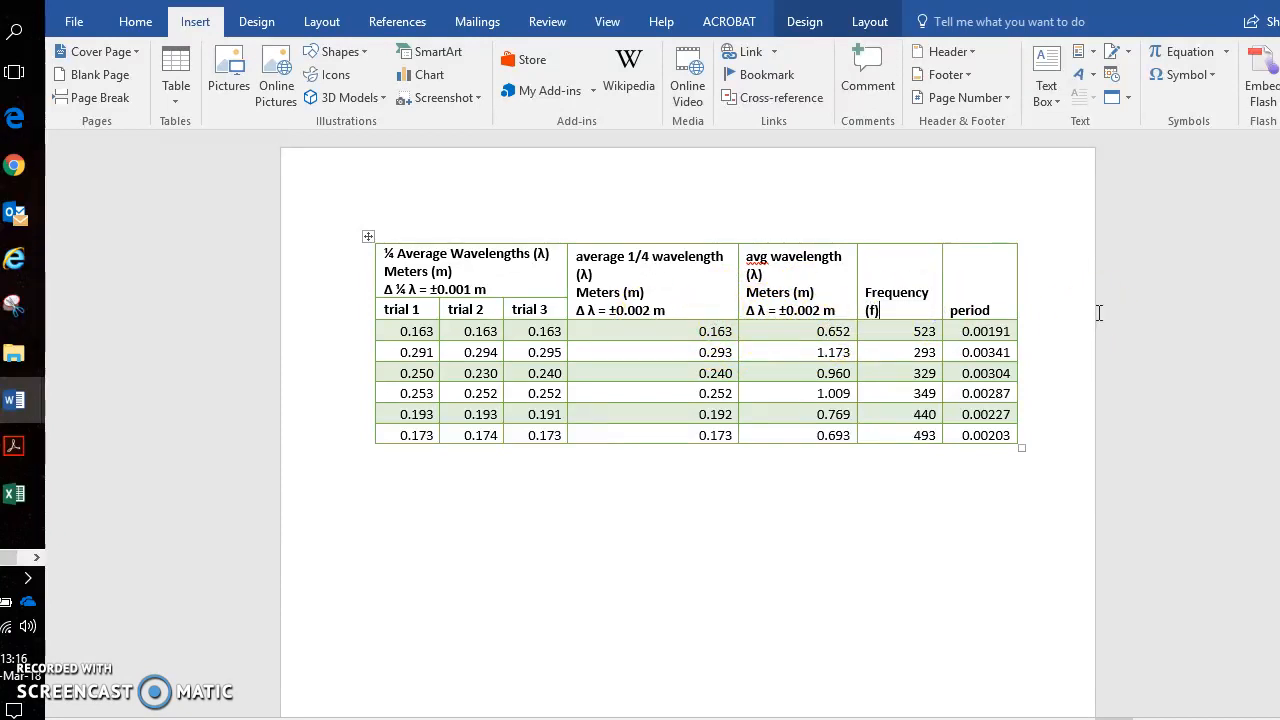
text())
key(Return)
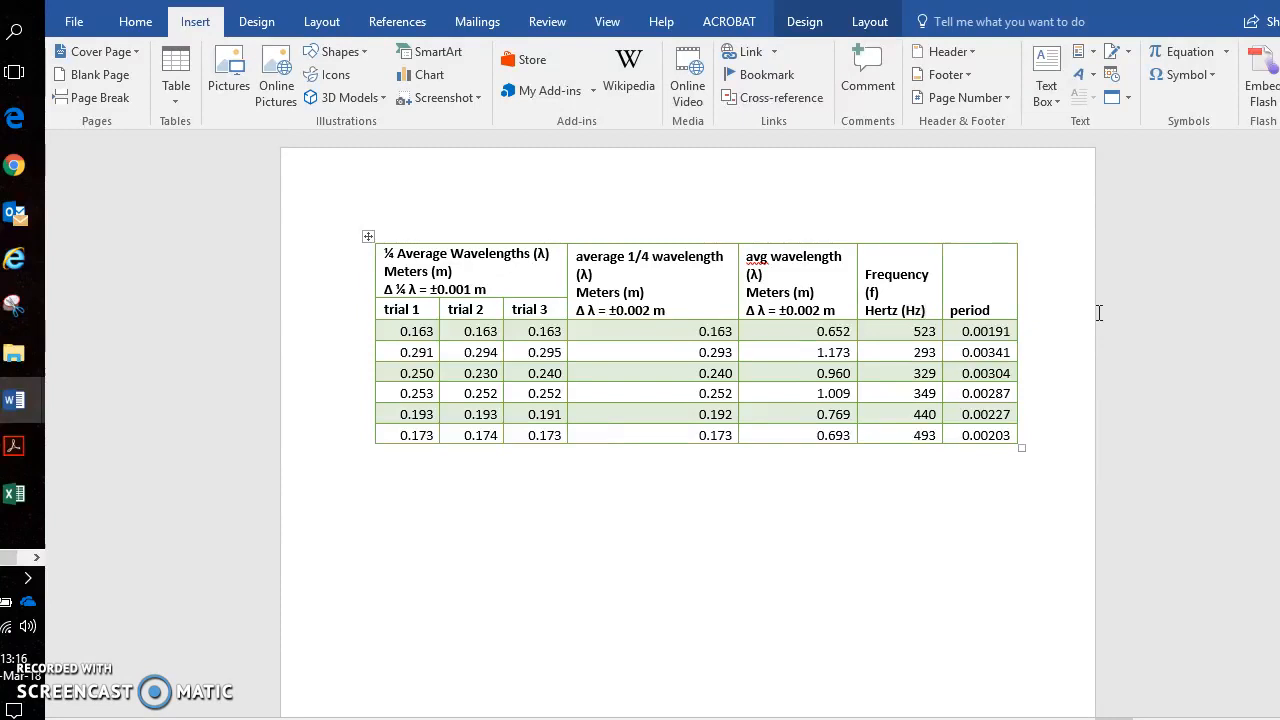
text(Hertz (Hz))
key(Return)
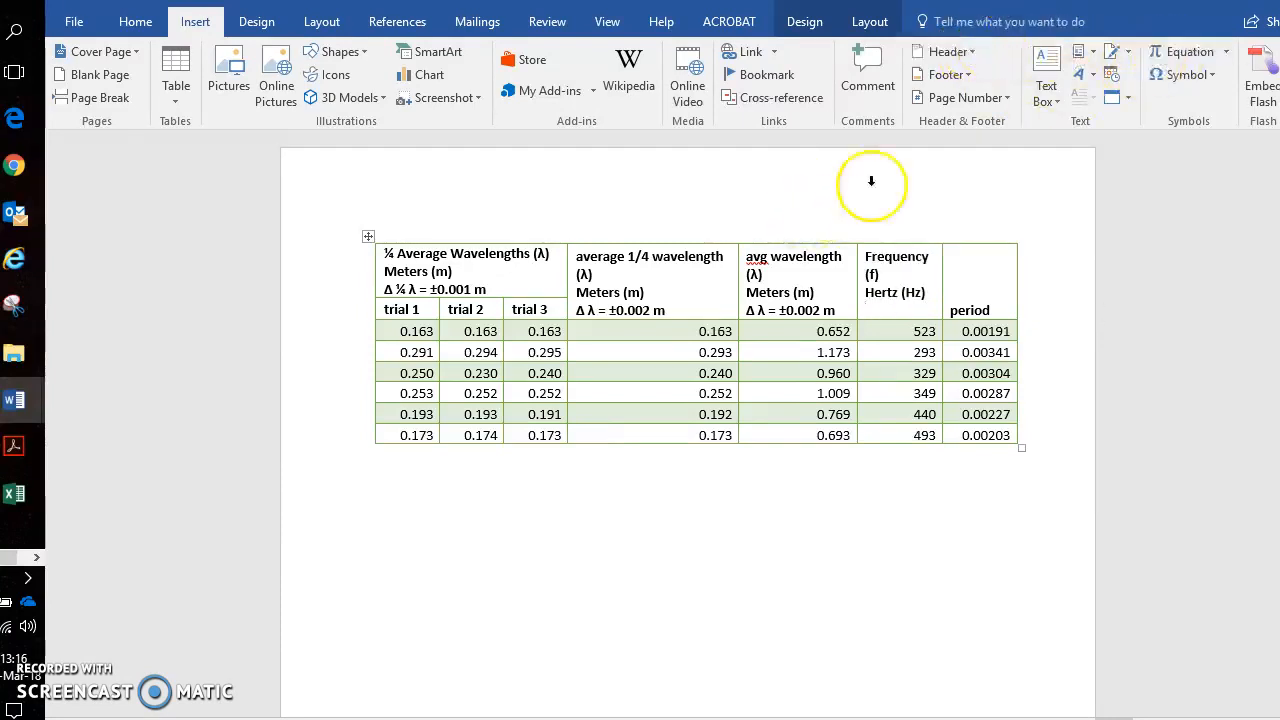
Enter the uncertainty "Δf = ±0" on the last line of the Frequency heading, inserting Δ and ± as symbols.
click(1185, 74)
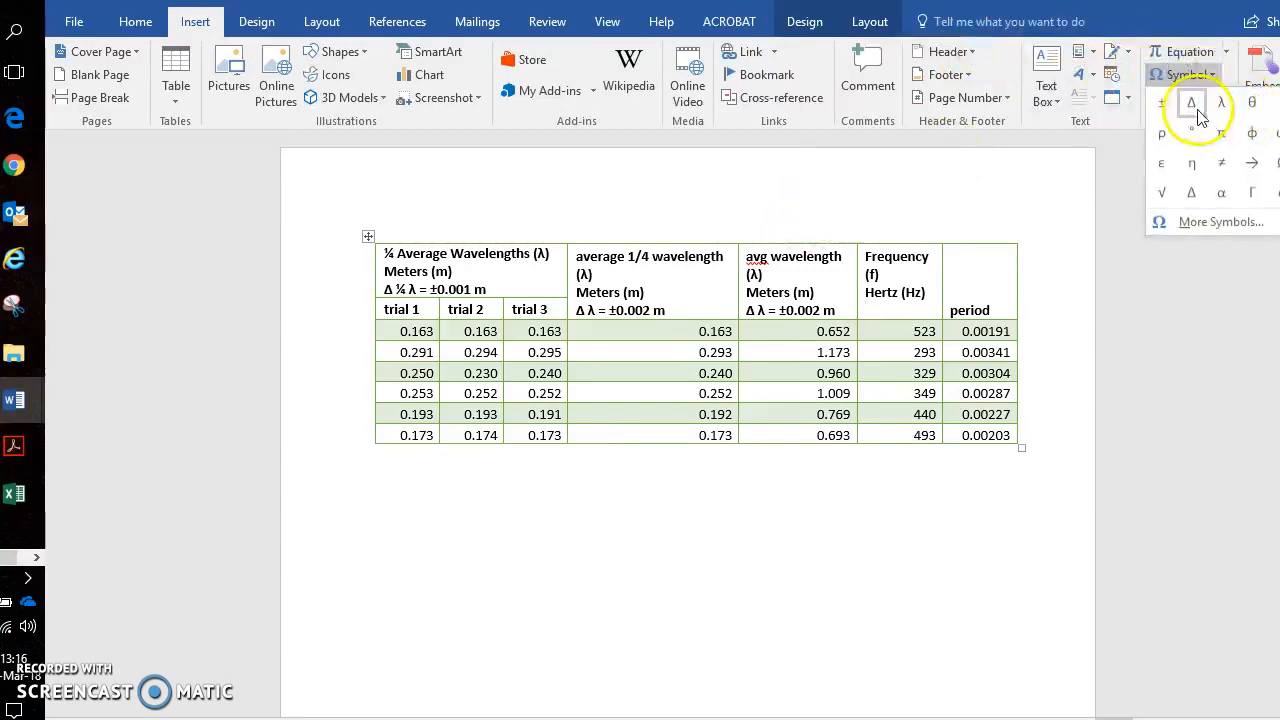
click(1199, 114)
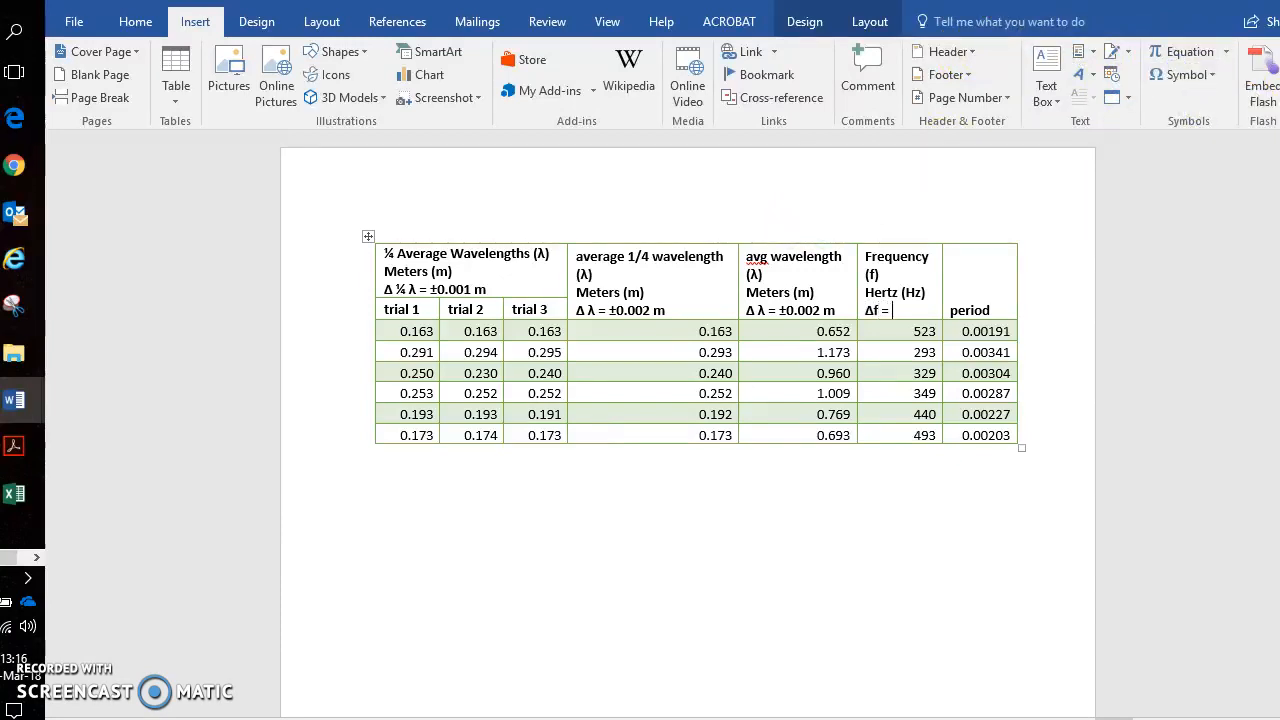
click(1185, 74)
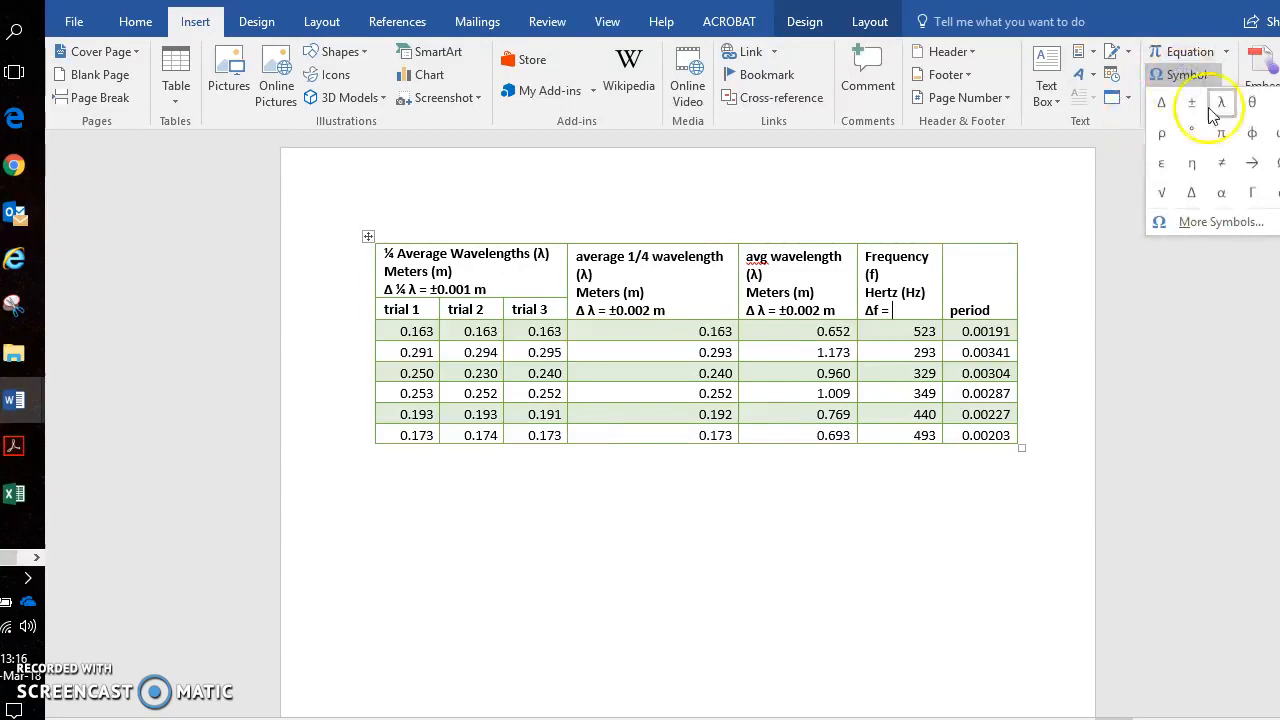
click(1197, 113)
Change the period heading to "Period (T)" with a "Seconds (s)" unit line and a new line below it.
click(1019, 305)
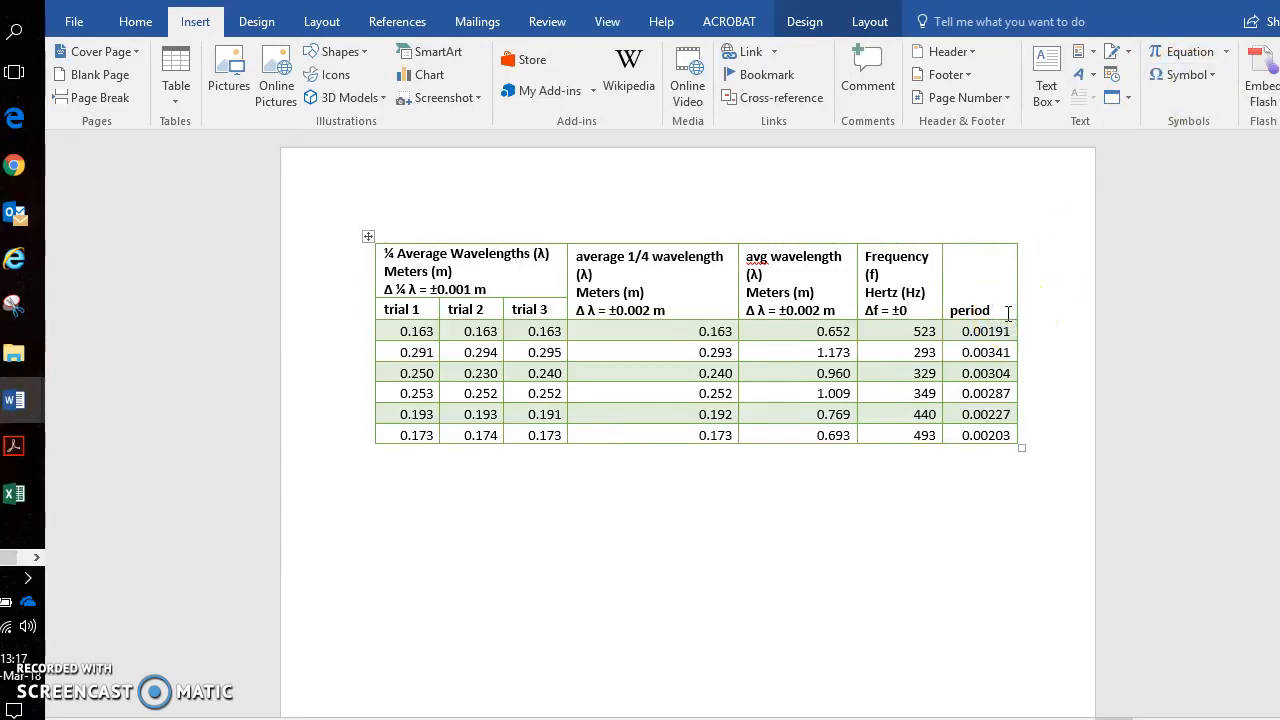
text((T))
key(Return)
text(Seconds (s)
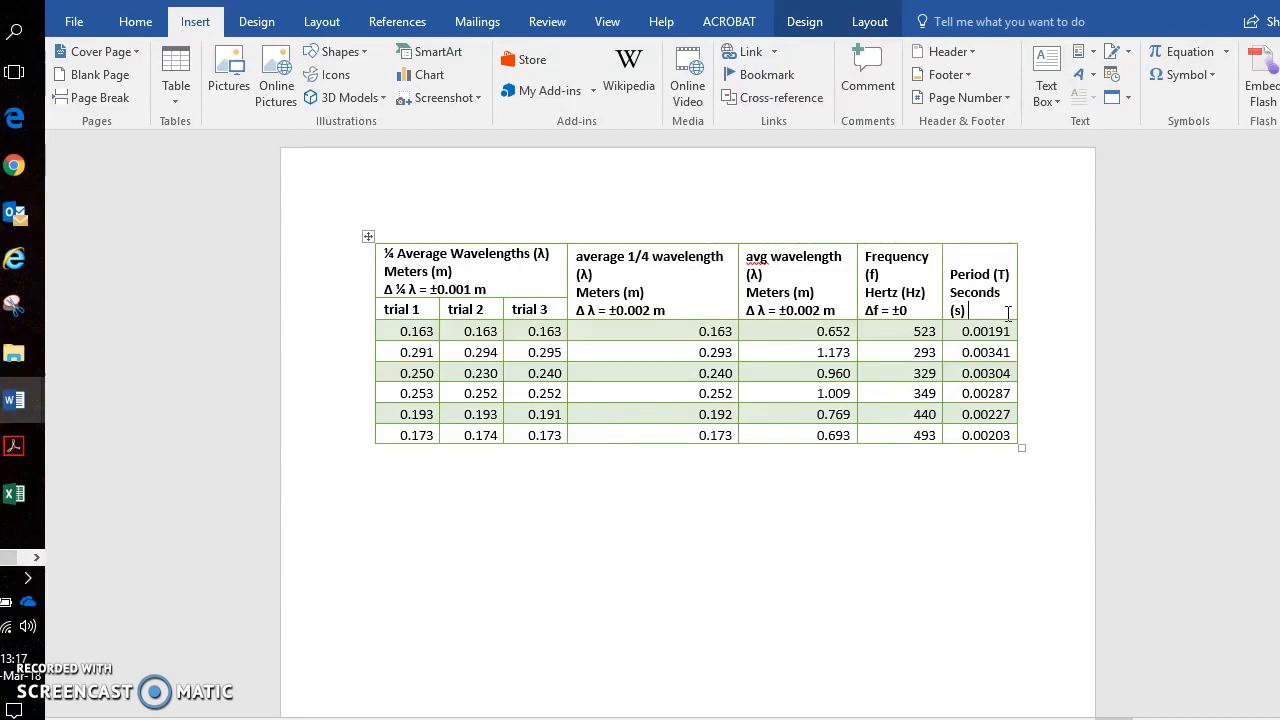
text())
key(Return)
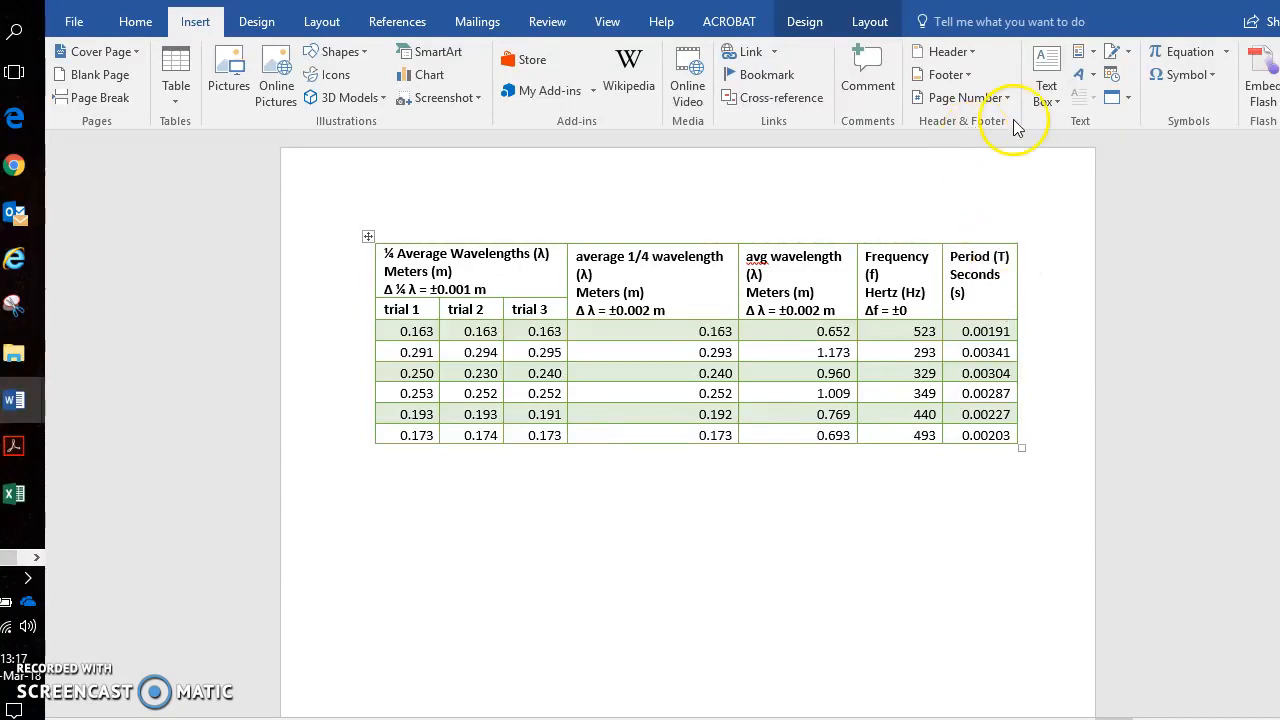
Begin the Period heading's uncertainty line with "ΔT =", inserting Δ as a symbol.
click(1221, 56)
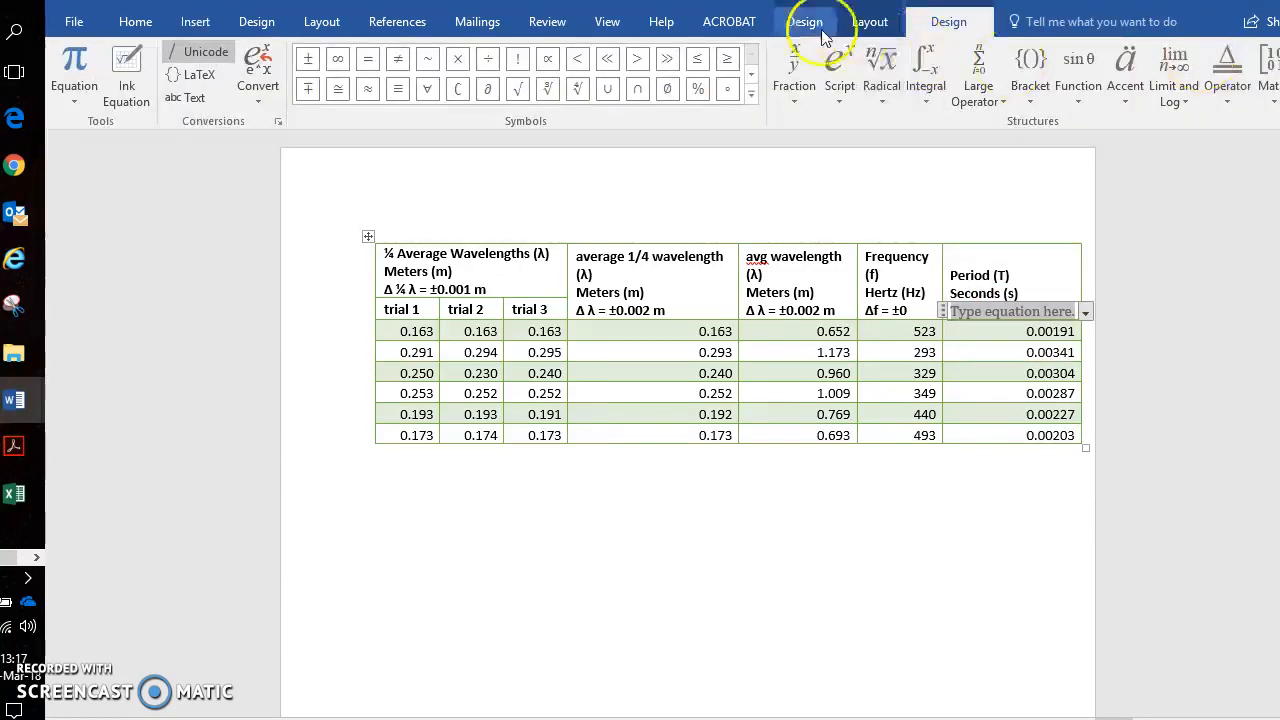
click(195, 22)
click(1185, 77)
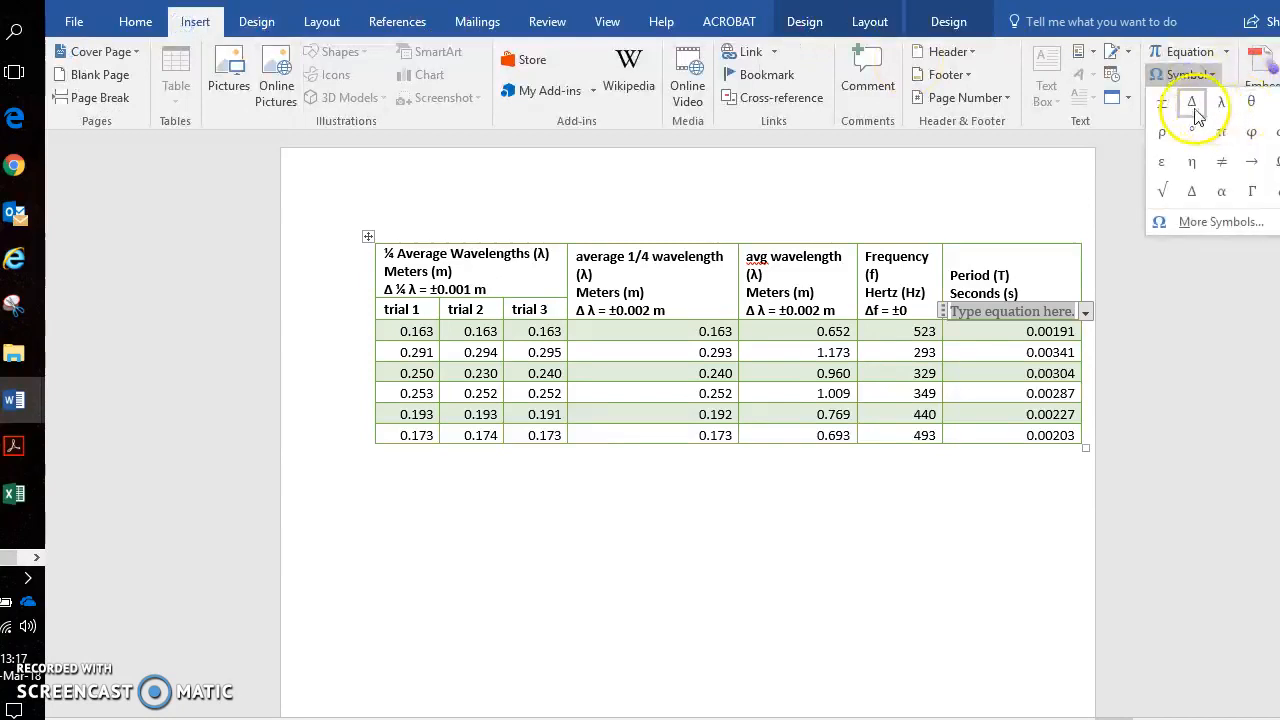
click(1218, 106)
key(Right)
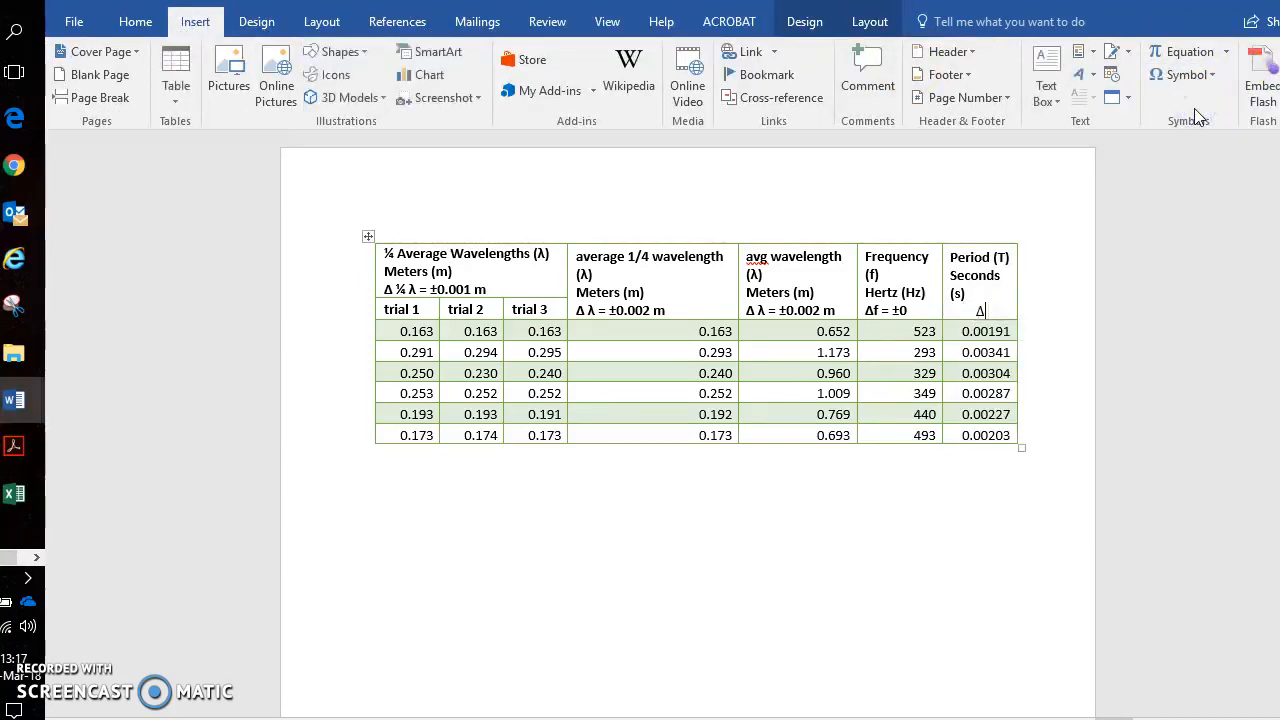
click(1165, 120)
text(T =)
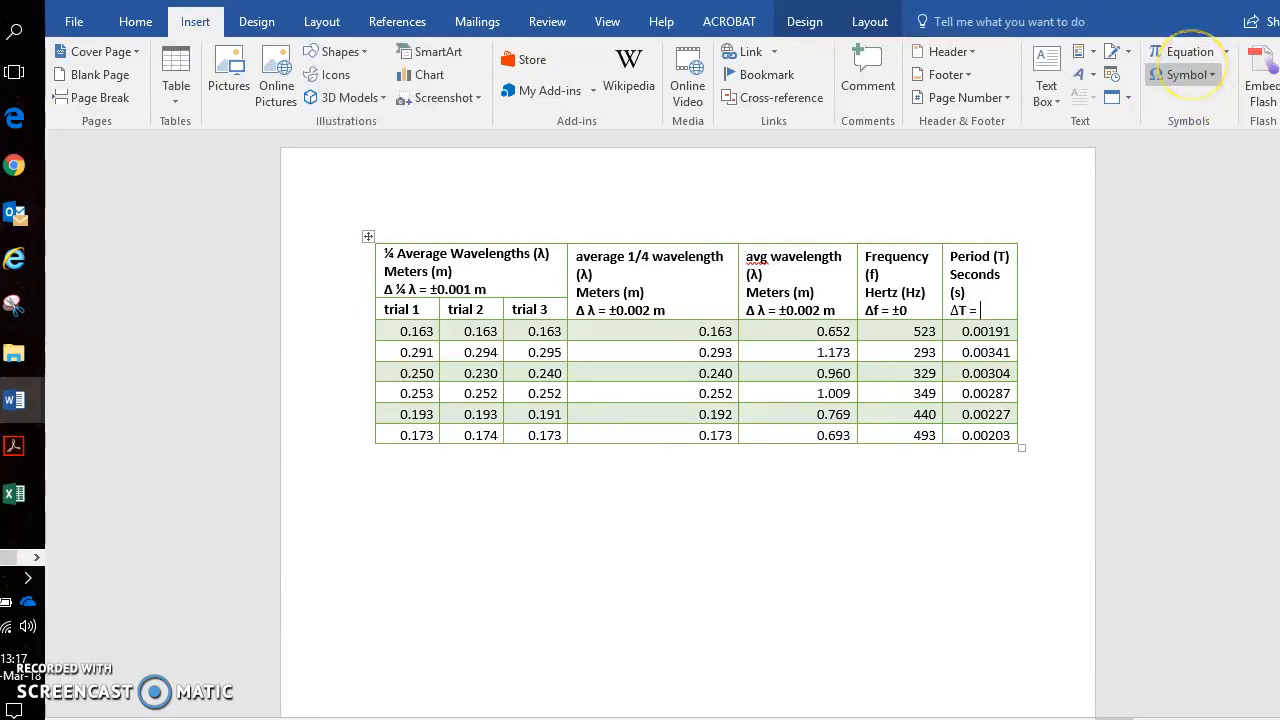
Complete the Period heading's uncertainty with ±0 s and append the unit Hz to the frequency uncertainty.
click(1186, 74)
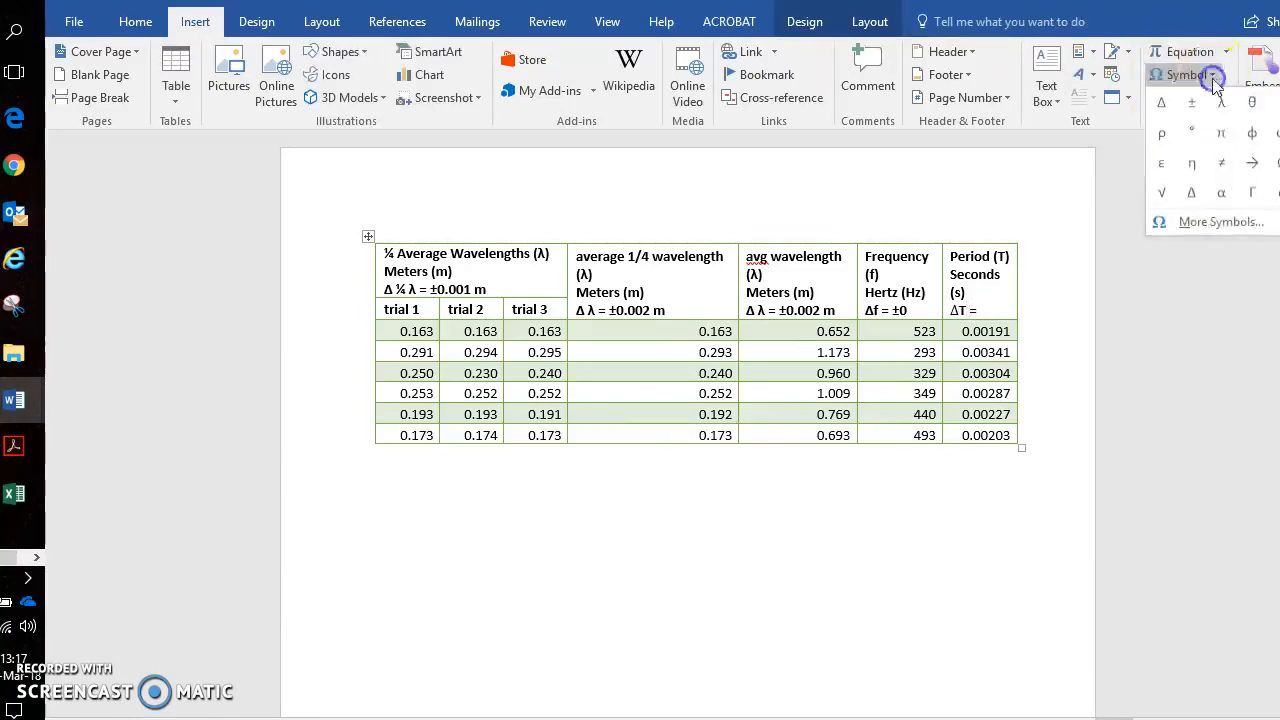
click(1191, 102)
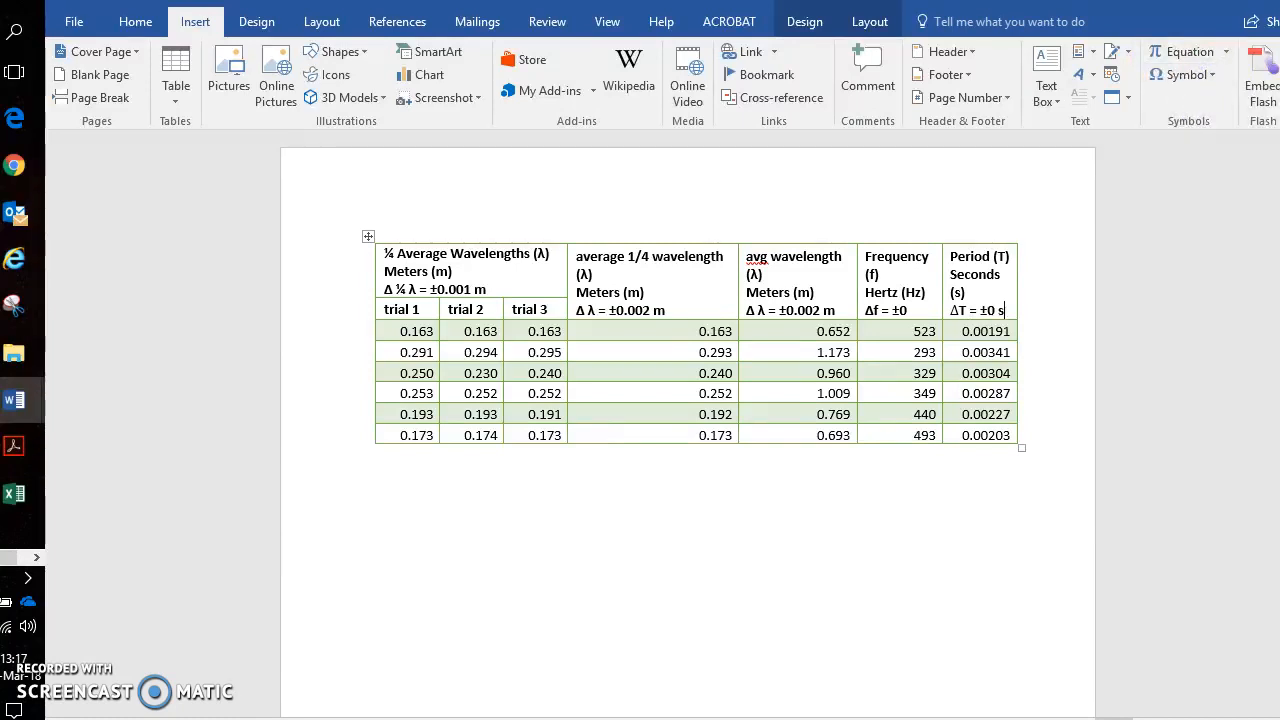
click(912, 312)
click(771, 649)
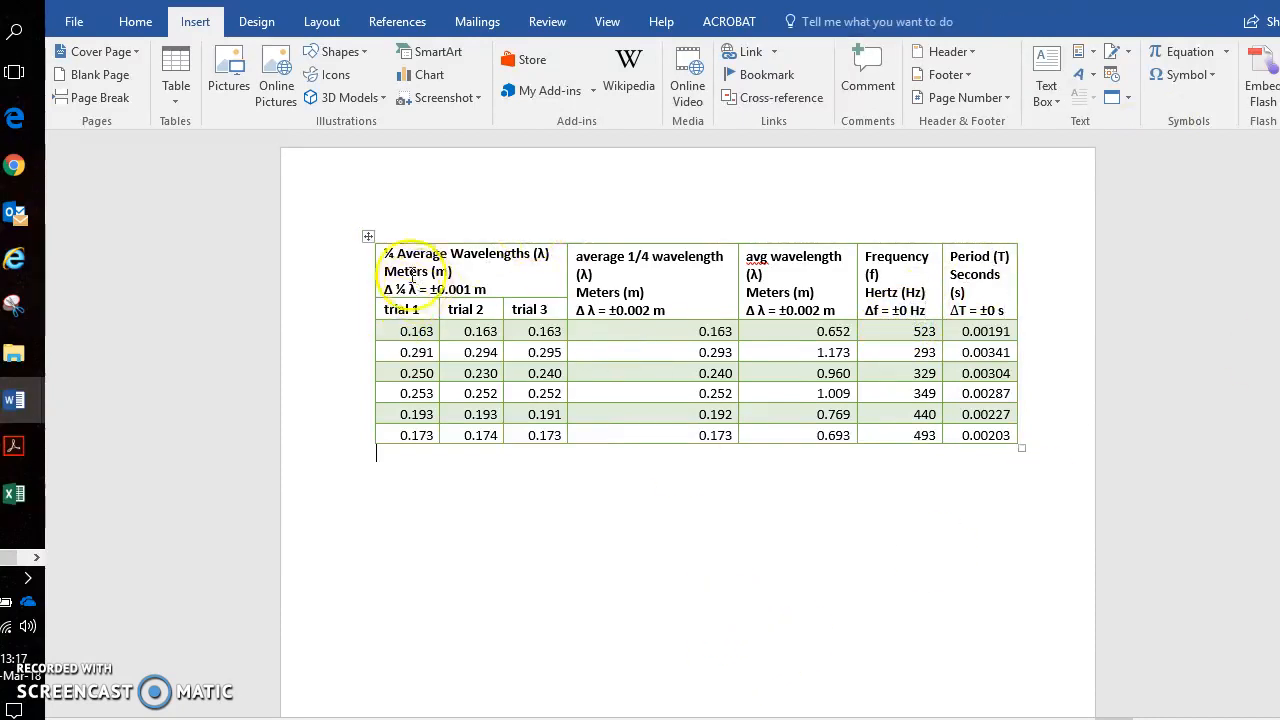
Center all lines of the "average 1/4 wavelength" heading in its cell.
drag(460, 272, 376, 255)
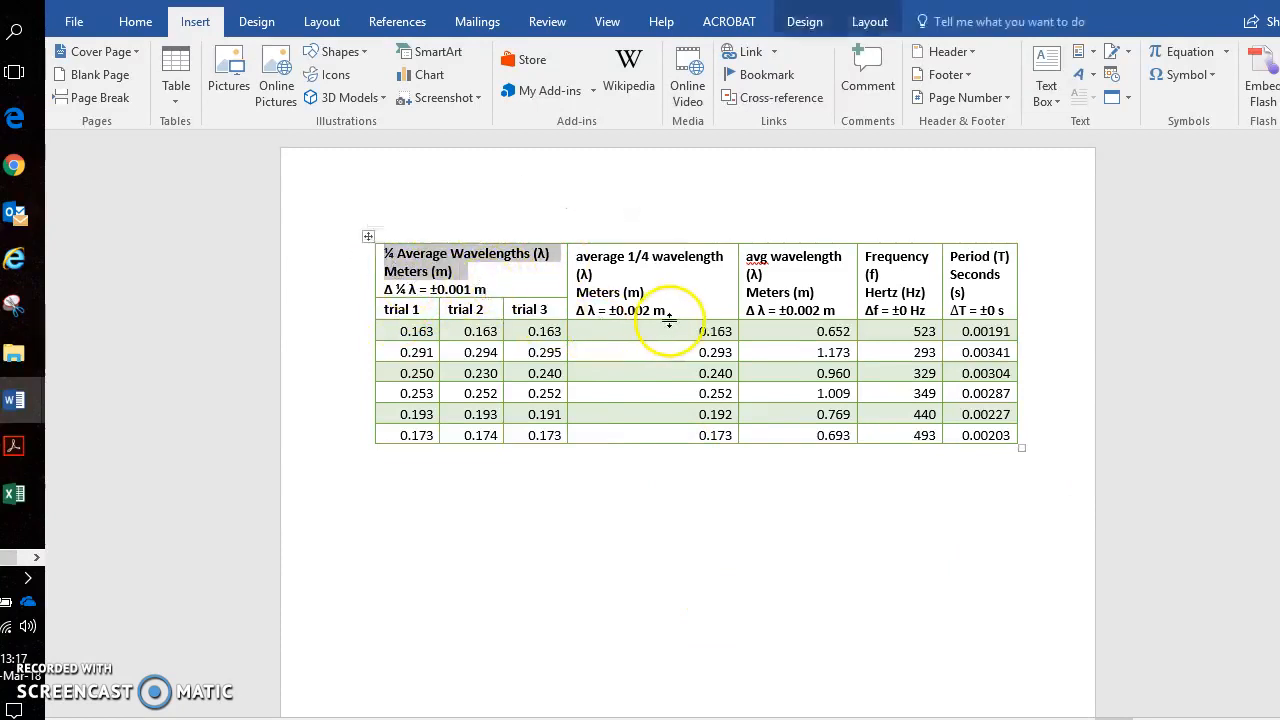
drag(690, 304, 591, 262)
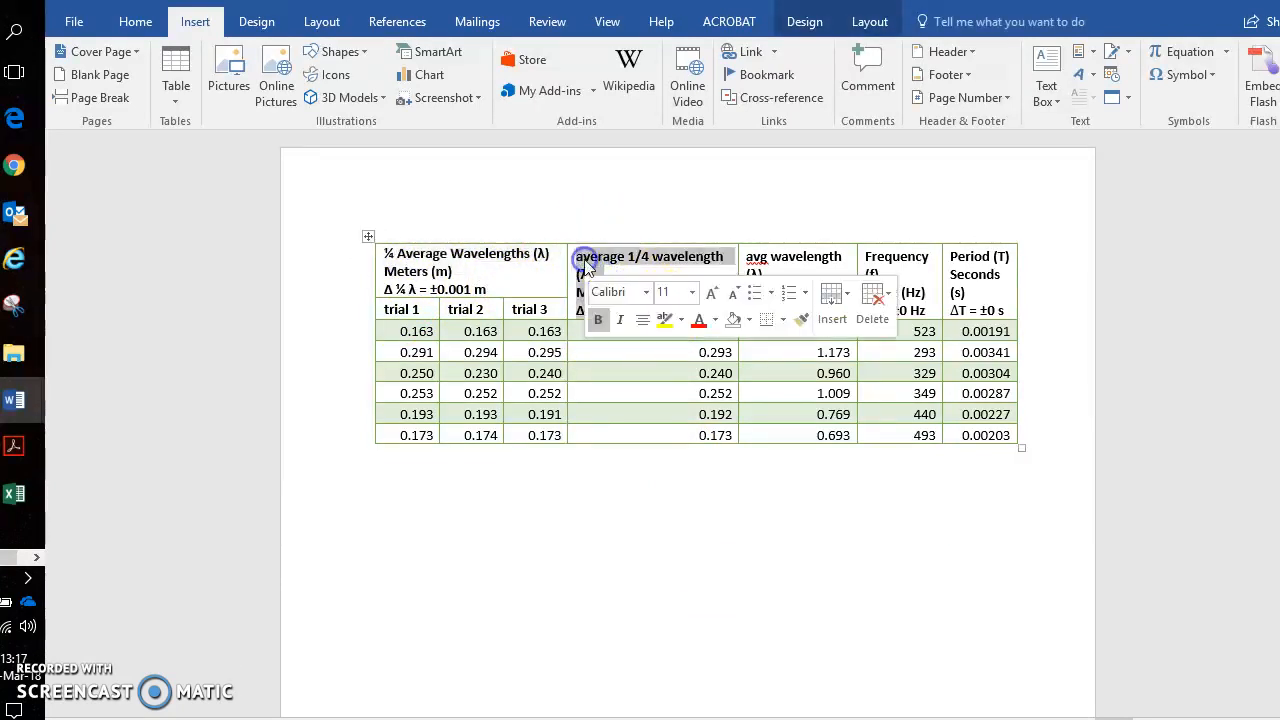
click(135, 21)
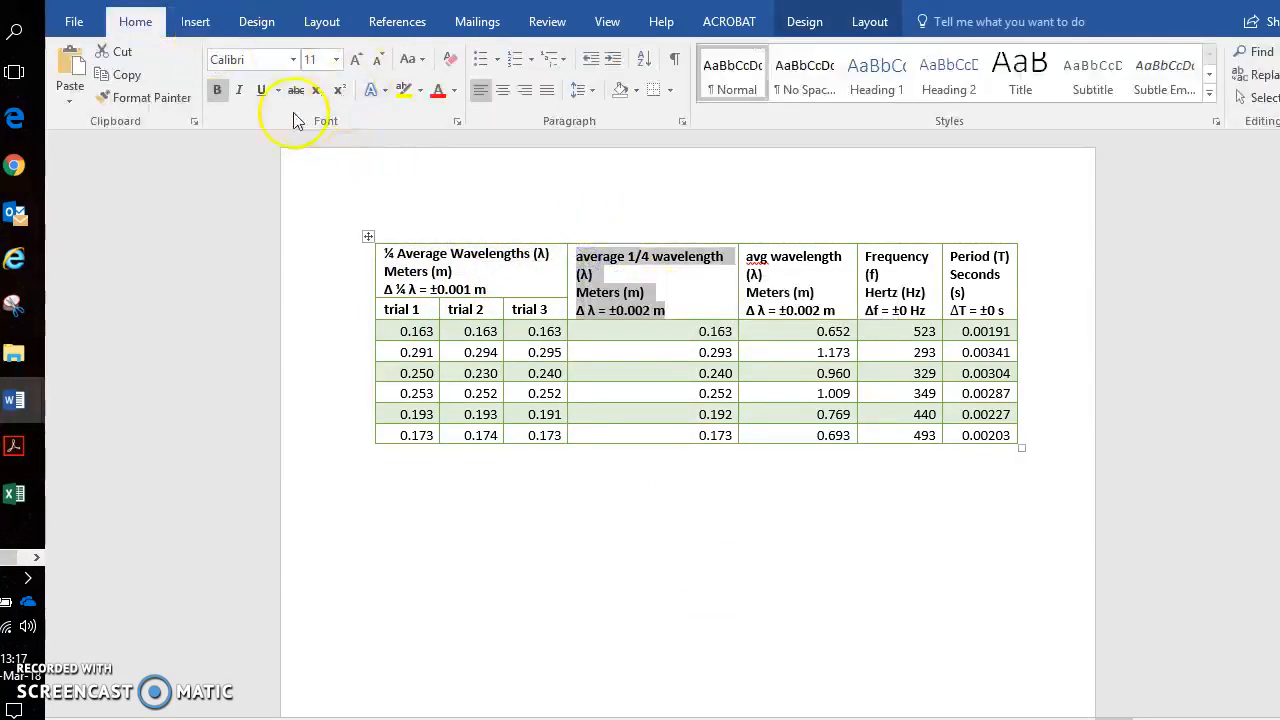
click(502, 90)
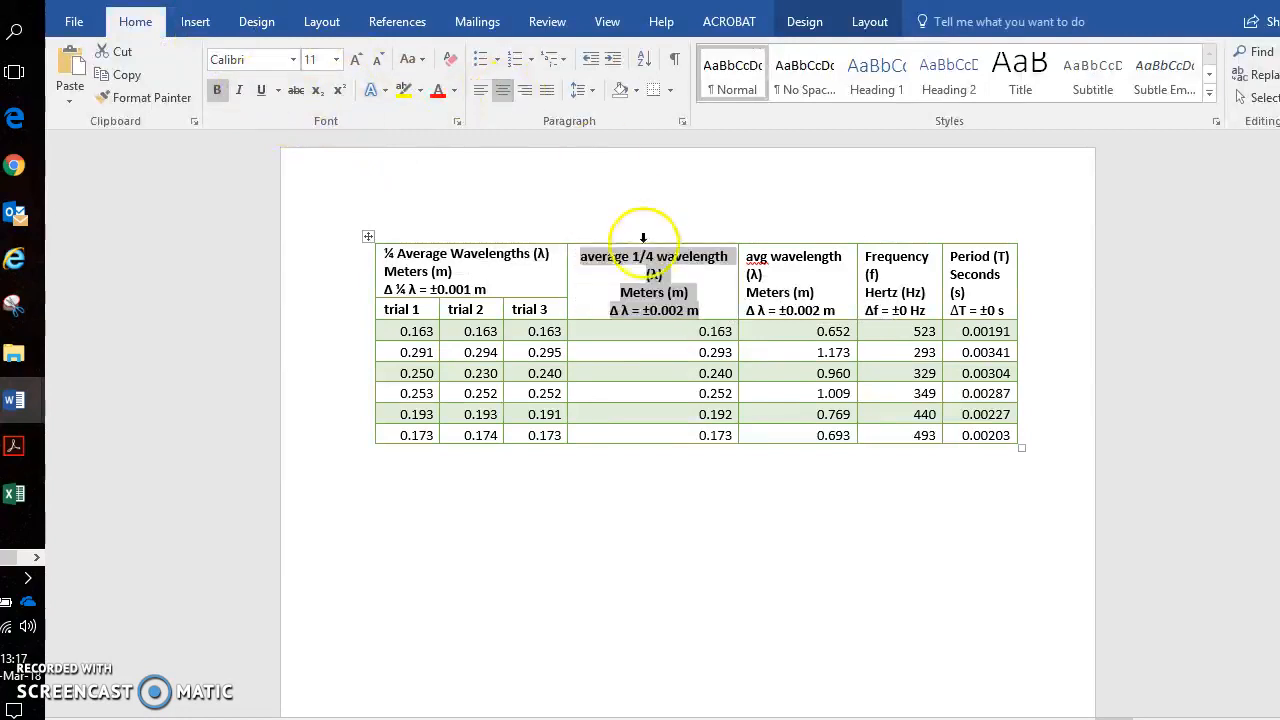
Copy the Speed of Sound chart from the Excel workbook, paste it below the table in the Word document and start a new line under it.
click(543, 566)
click(10, 500)
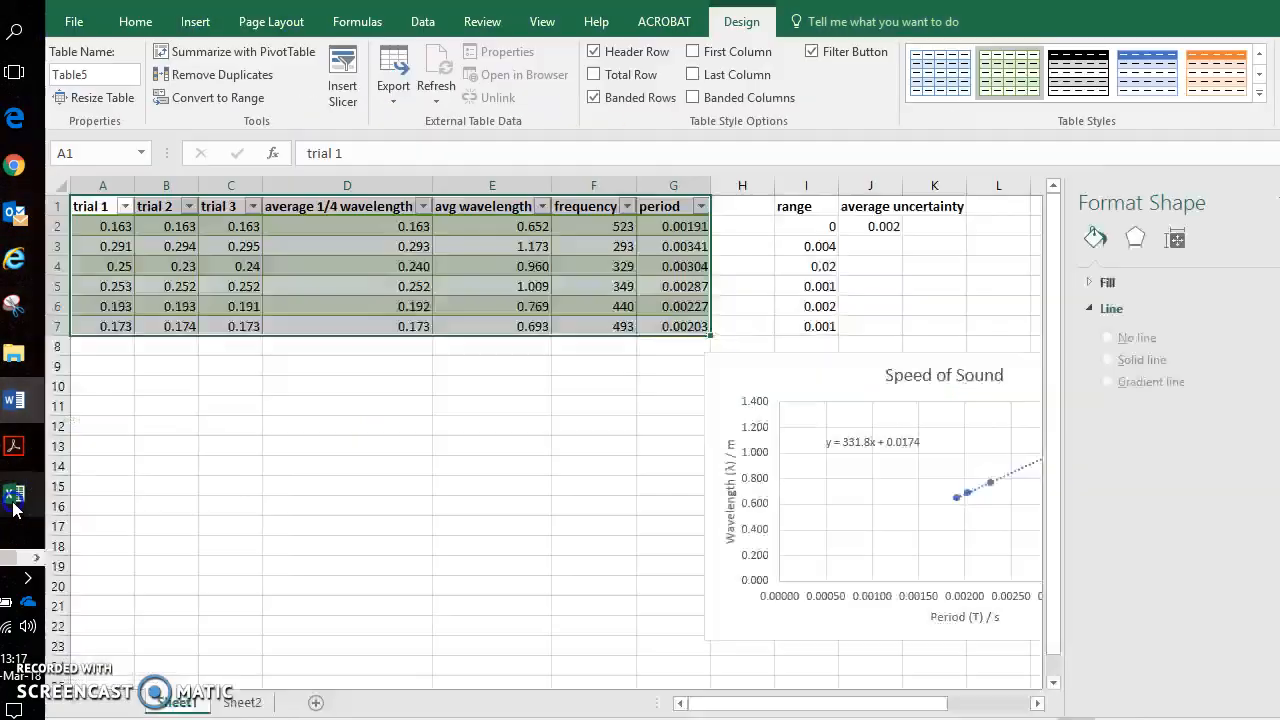
click(806, 379)
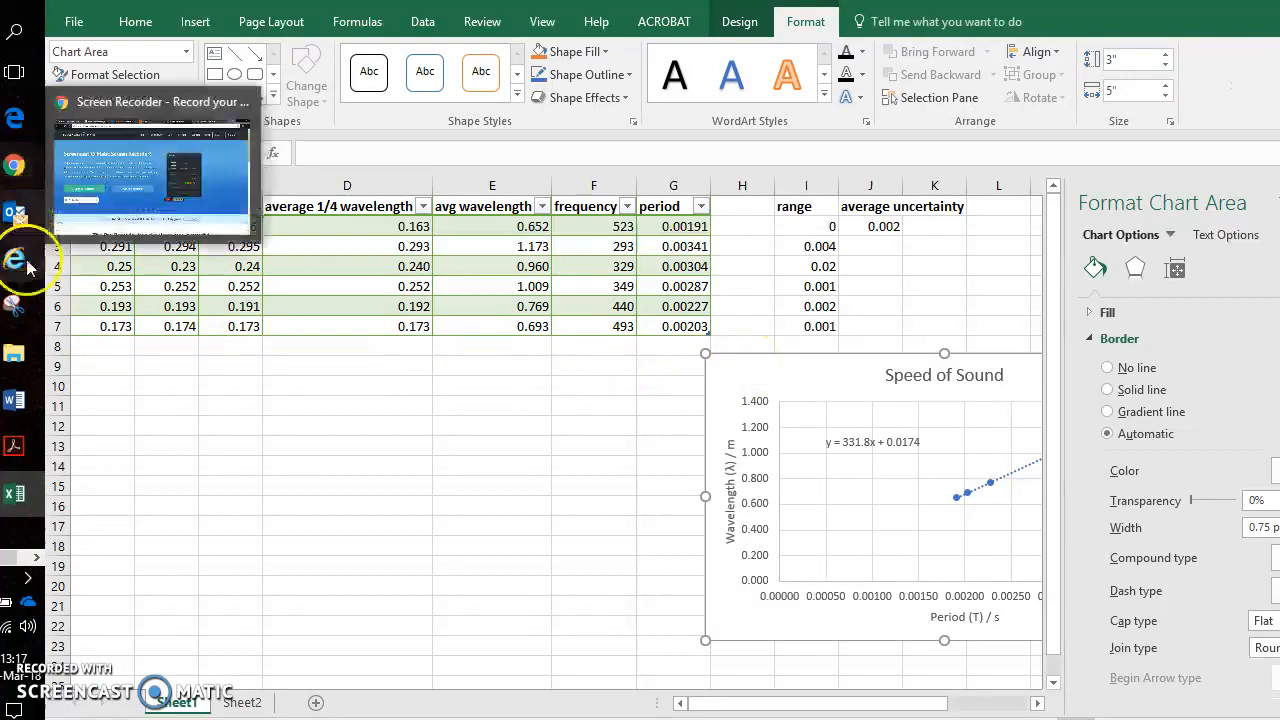
mouse_move(14, 400)
click(157, 508)
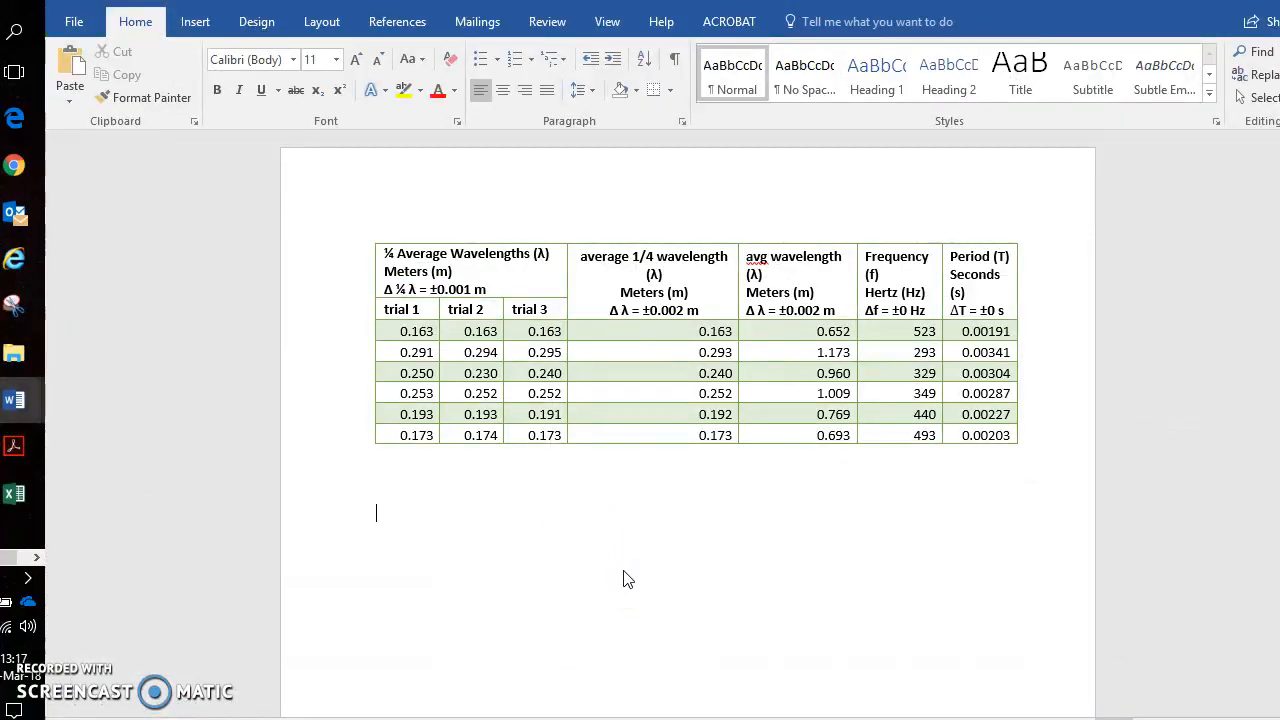
key(ctrl+v)
scroll(900, 571, down, 2)
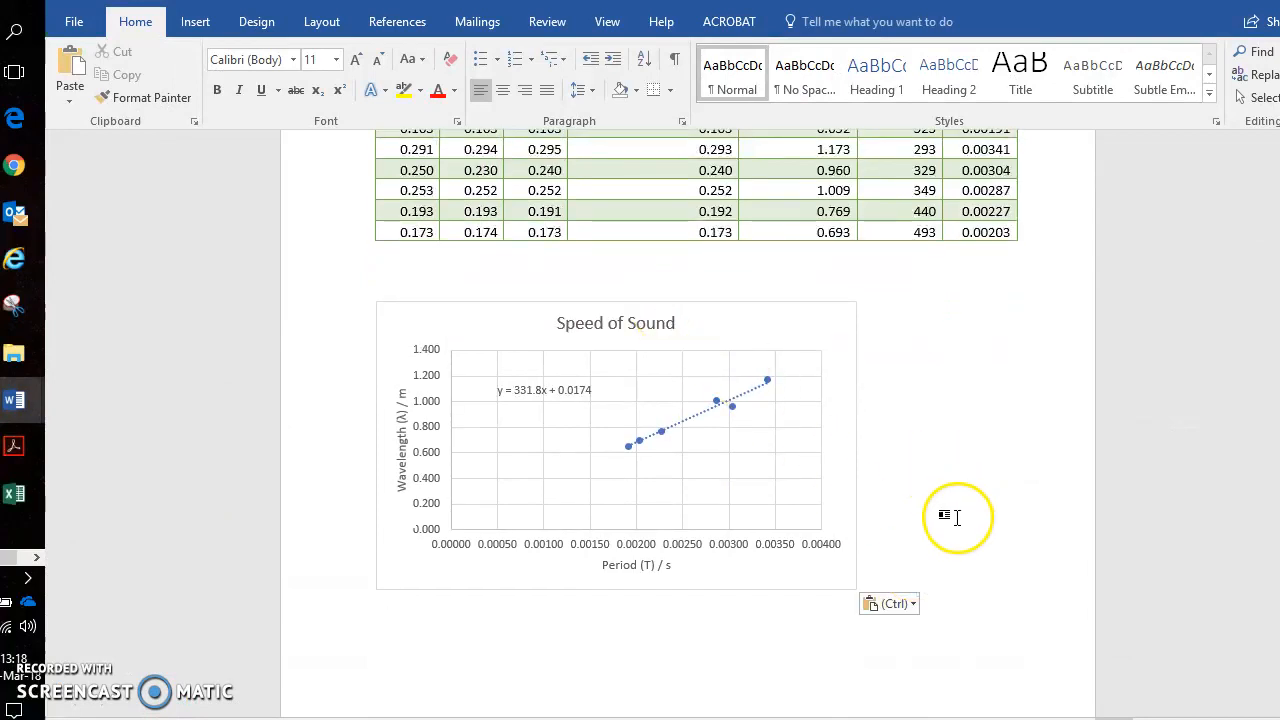
key(Return)
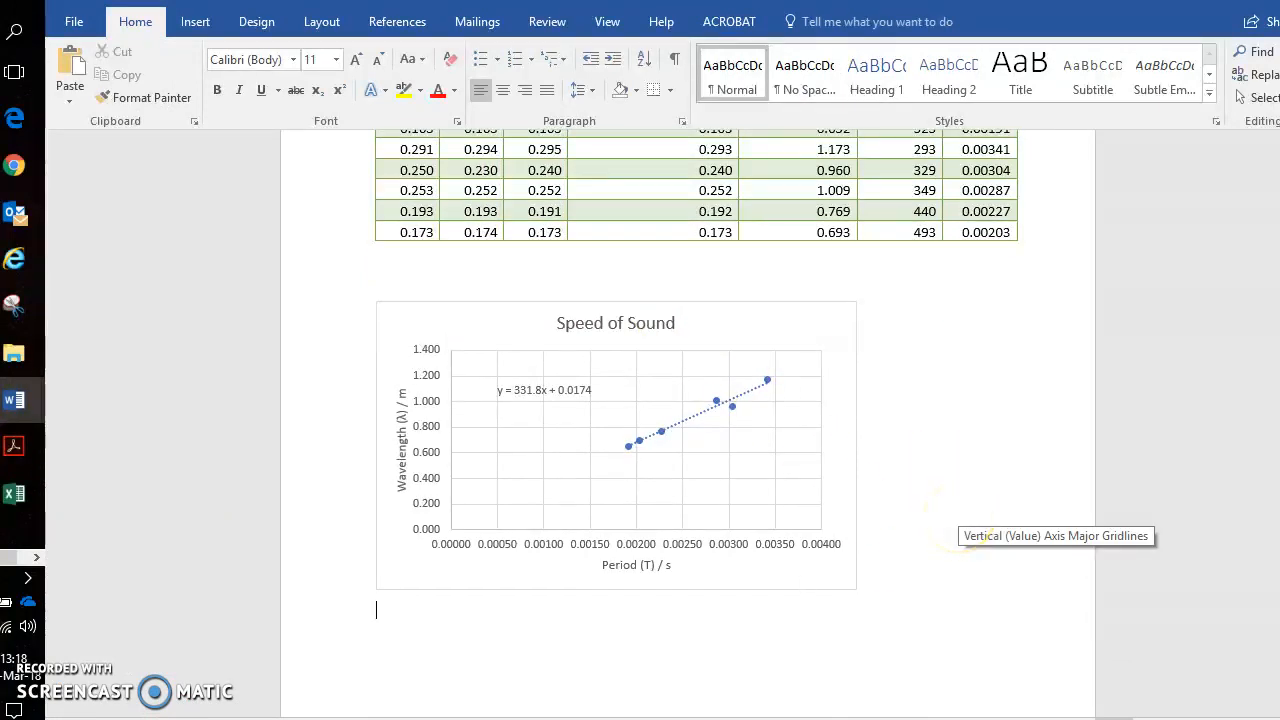